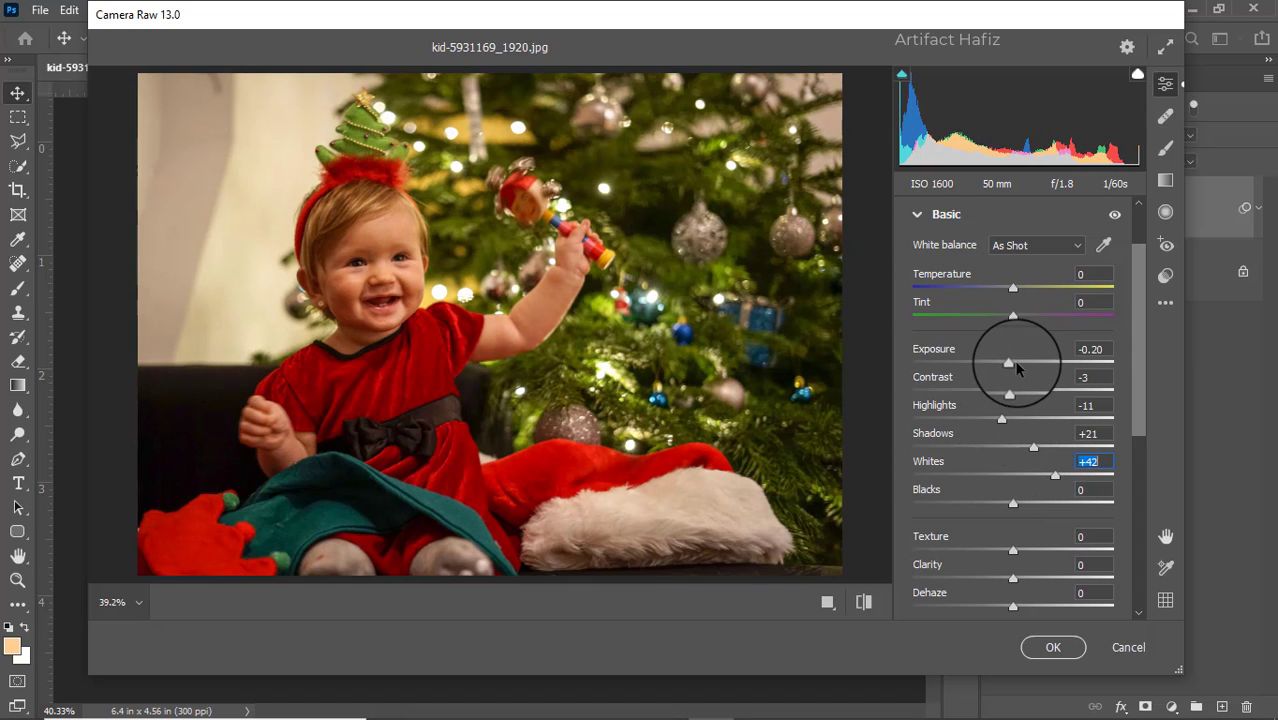
# Set the basic Exposure to -0.10, Blacks to +18 and Texture to -3
pyautogui.moveTo(1010, 367); pyautogui.dragTo(1012, 368)
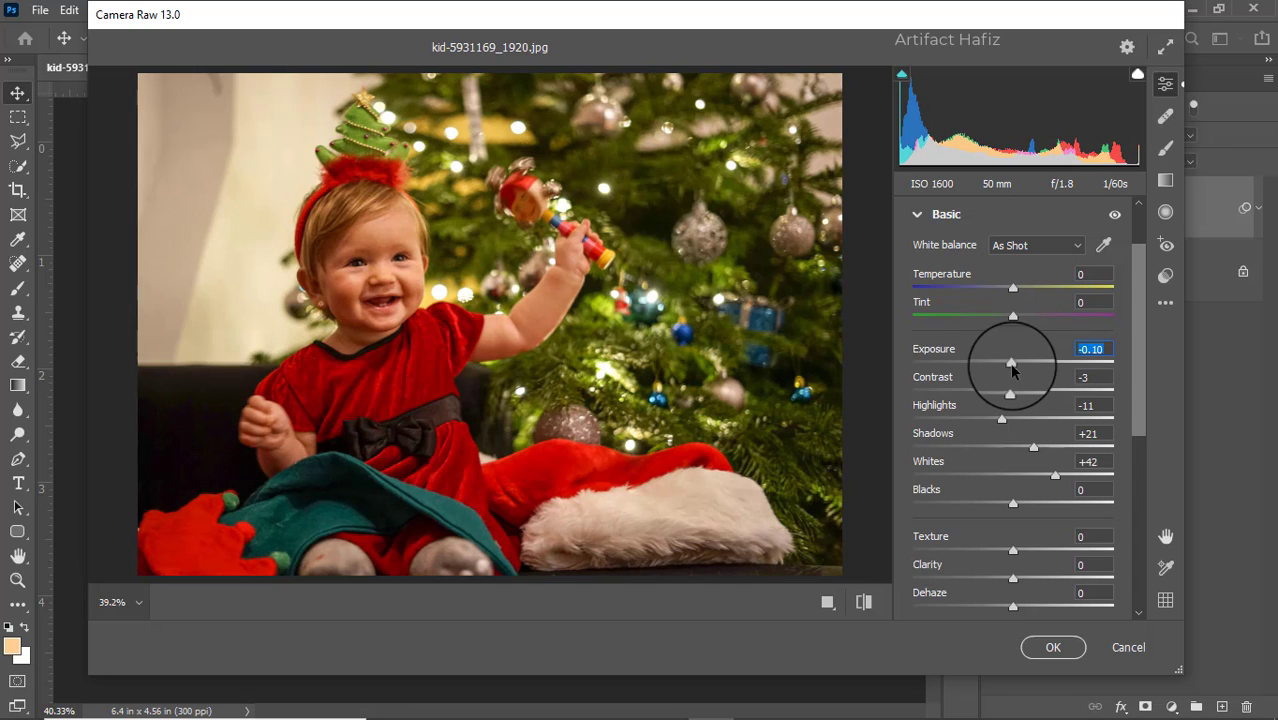
pyautogui.scroll(-1, 1015, 418)
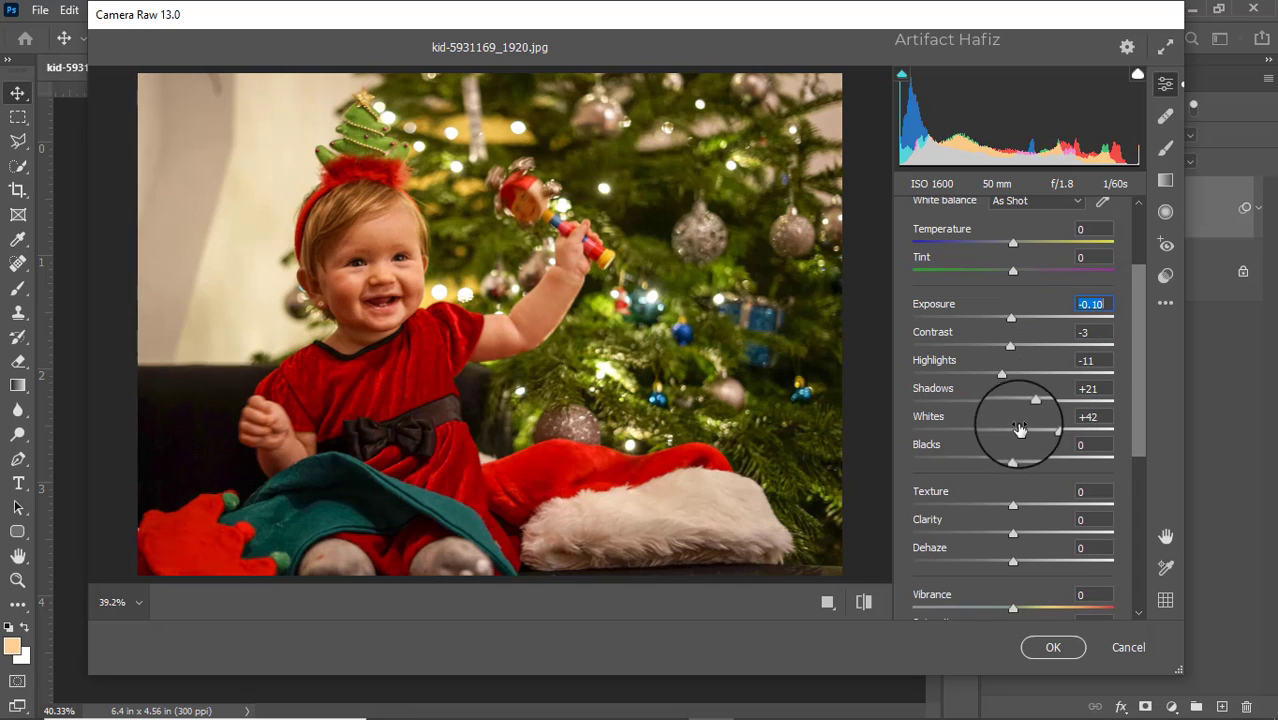
pyautogui.moveTo(1014, 458)
pyautogui.mouseDown()
pyautogui.moveTo(1034, 460)
pyautogui.moveTo(962, 464)
pyautogui.moveTo(1035, 464)
pyautogui.mouseUp()
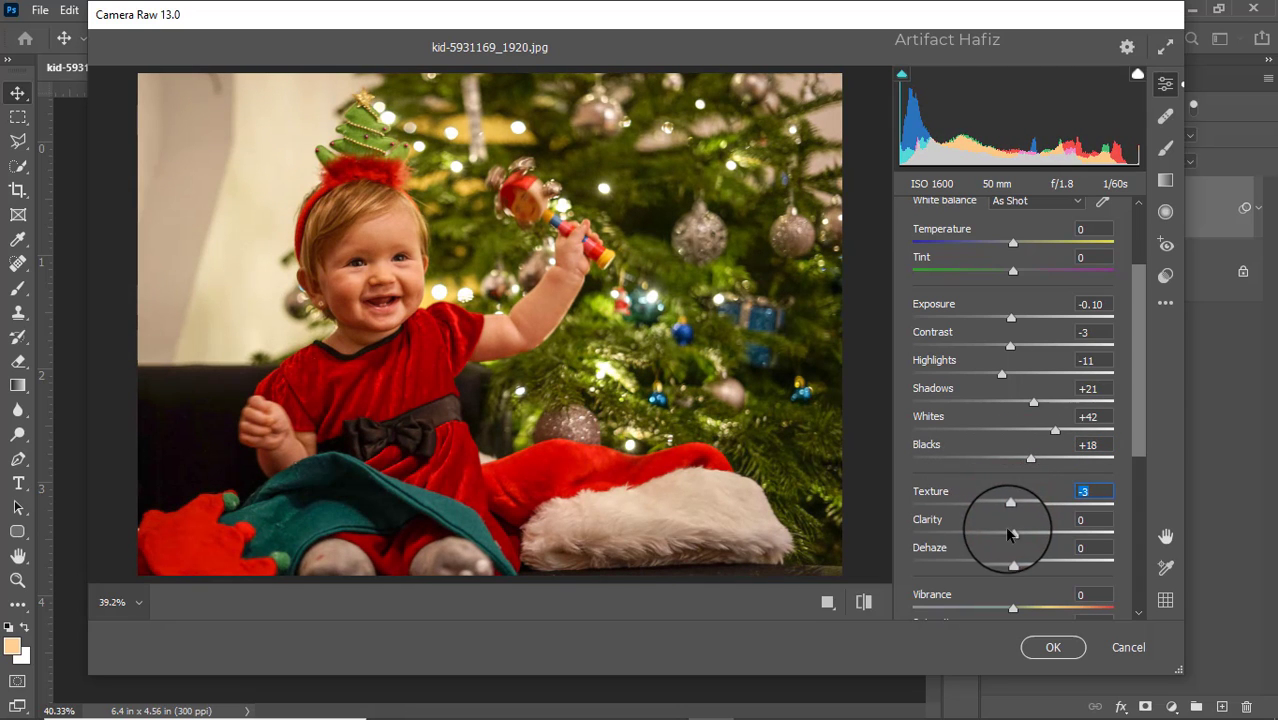
# Set Clarity to +7, Dehaze to -8 and Vibrance to -6 in the basic adjustments
pyautogui.moveTo(1011, 534); pyautogui.dragTo(1022, 532)
pyautogui.scroll(-1, 1022, 532)
pyautogui.scroll(-2, 1022, 487)
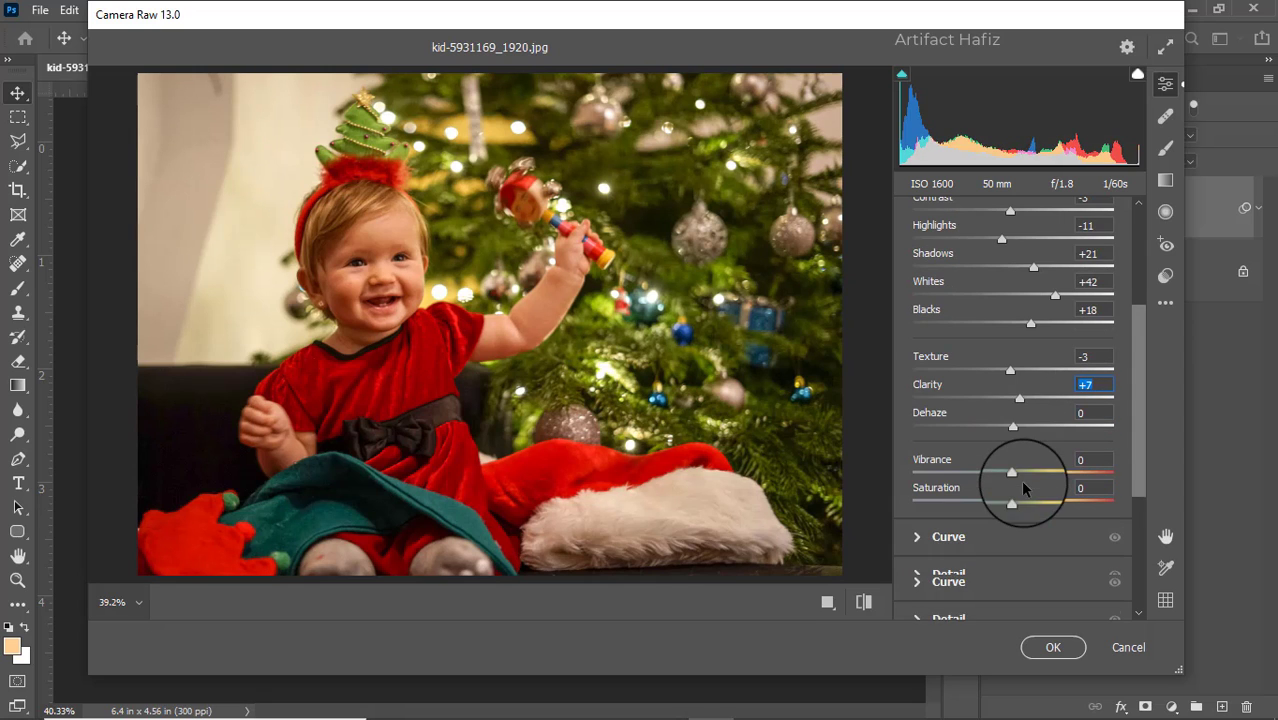
pyautogui.moveTo(1062, 440); pyautogui.dragTo(1004, 440)
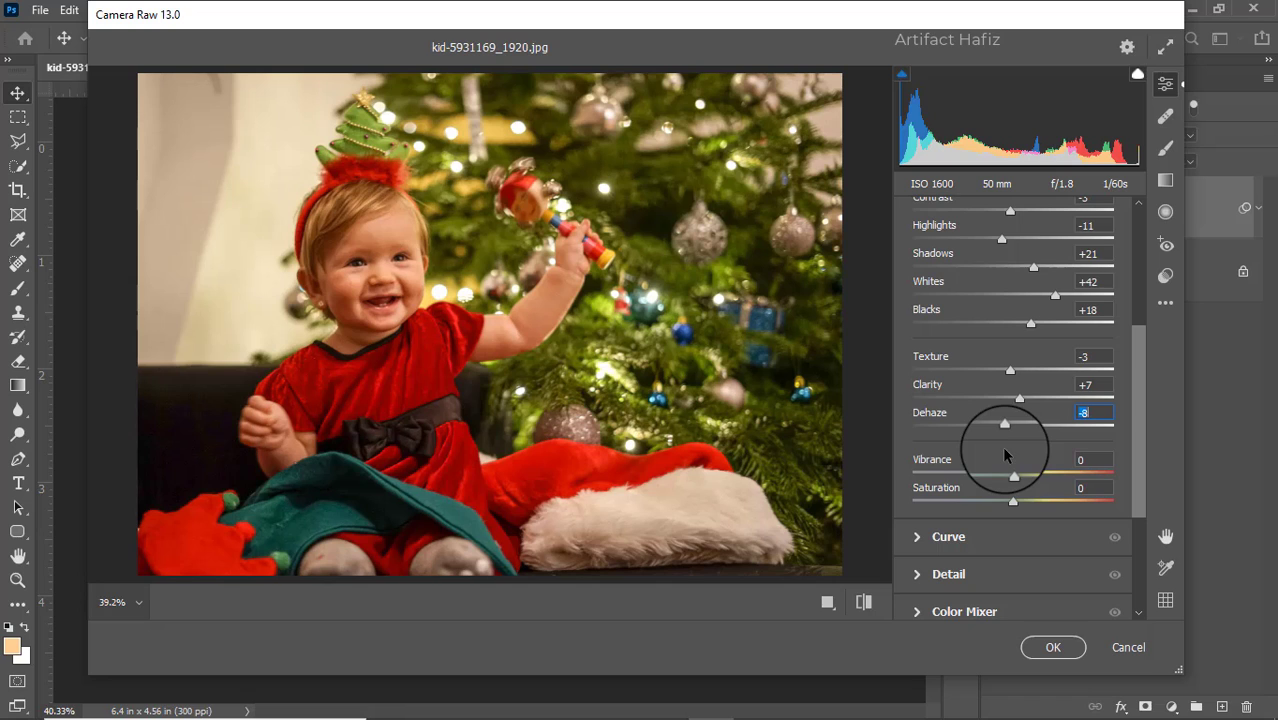
pyautogui.scroll(-1, 1004, 449)
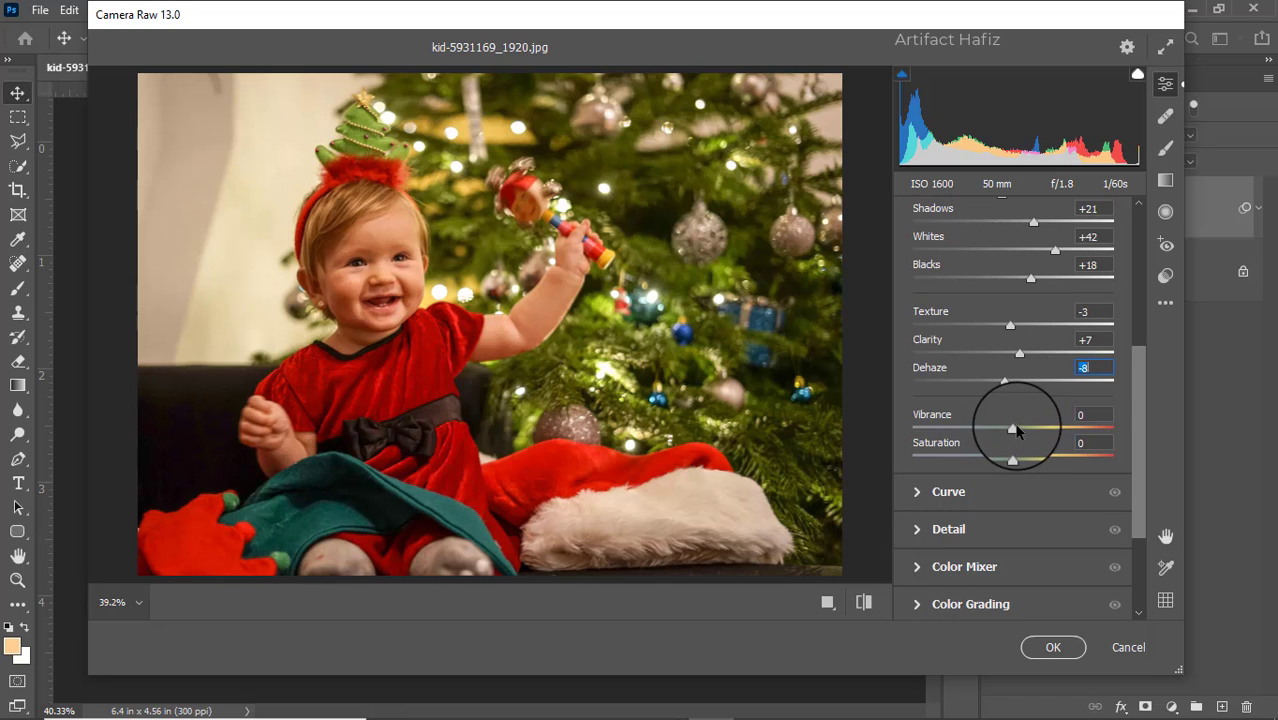
pyautogui.moveTo(1013, 427); pyautogui.dragTo(1007, 430)
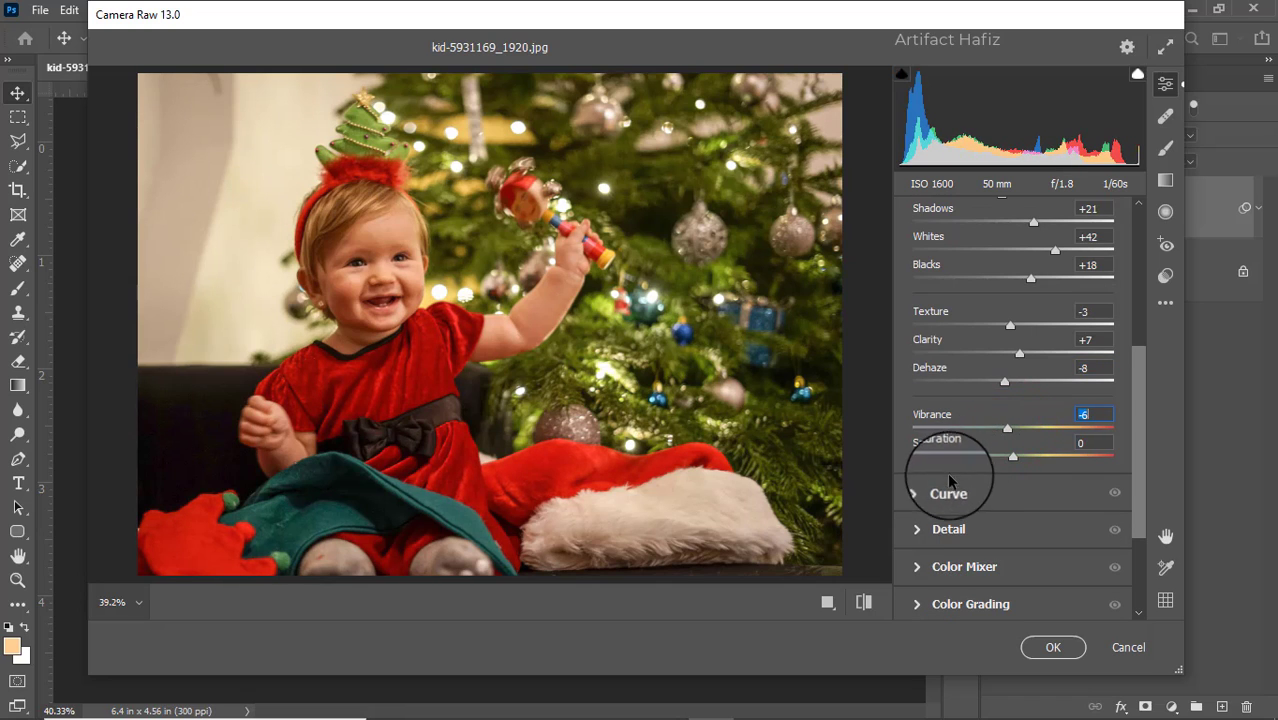
# Shape the main point curve by lifting the black point to output 23 and adding points at 64/79 and 187/201
pyautogui.click(922, 494)
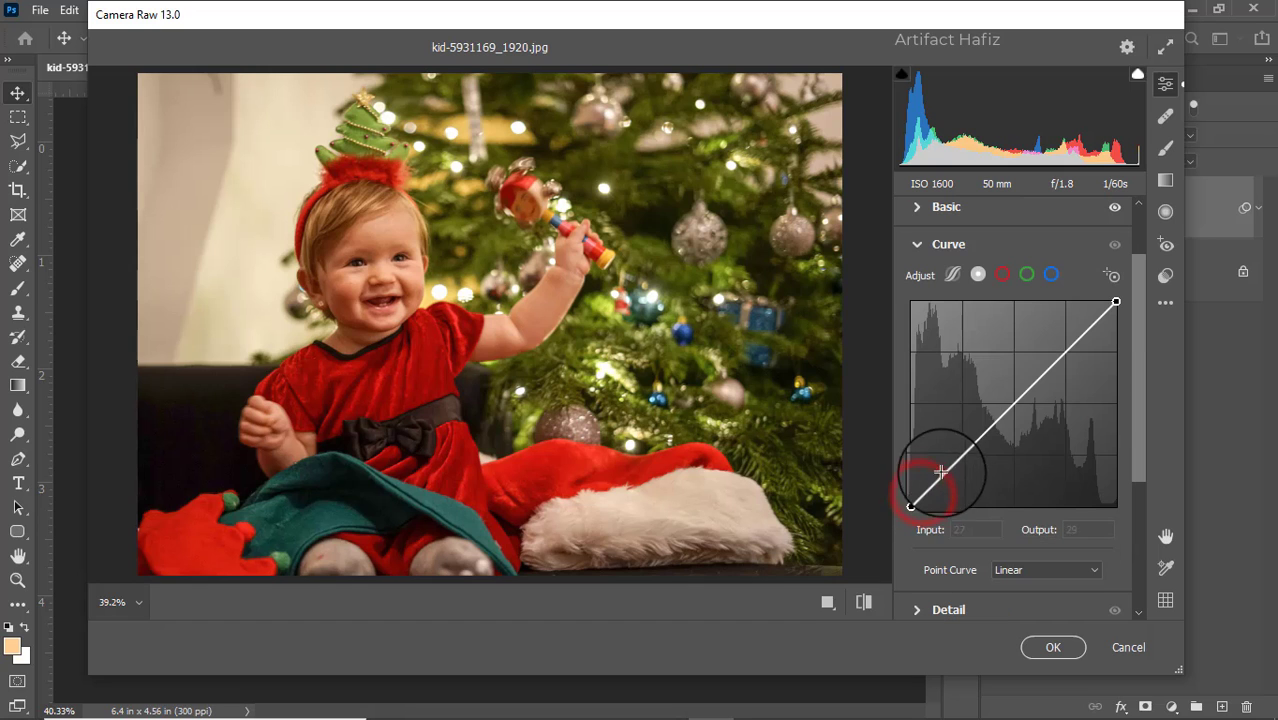
pyautogui.moveTo(907, 508); pyautogui.dragTo(912, 486)
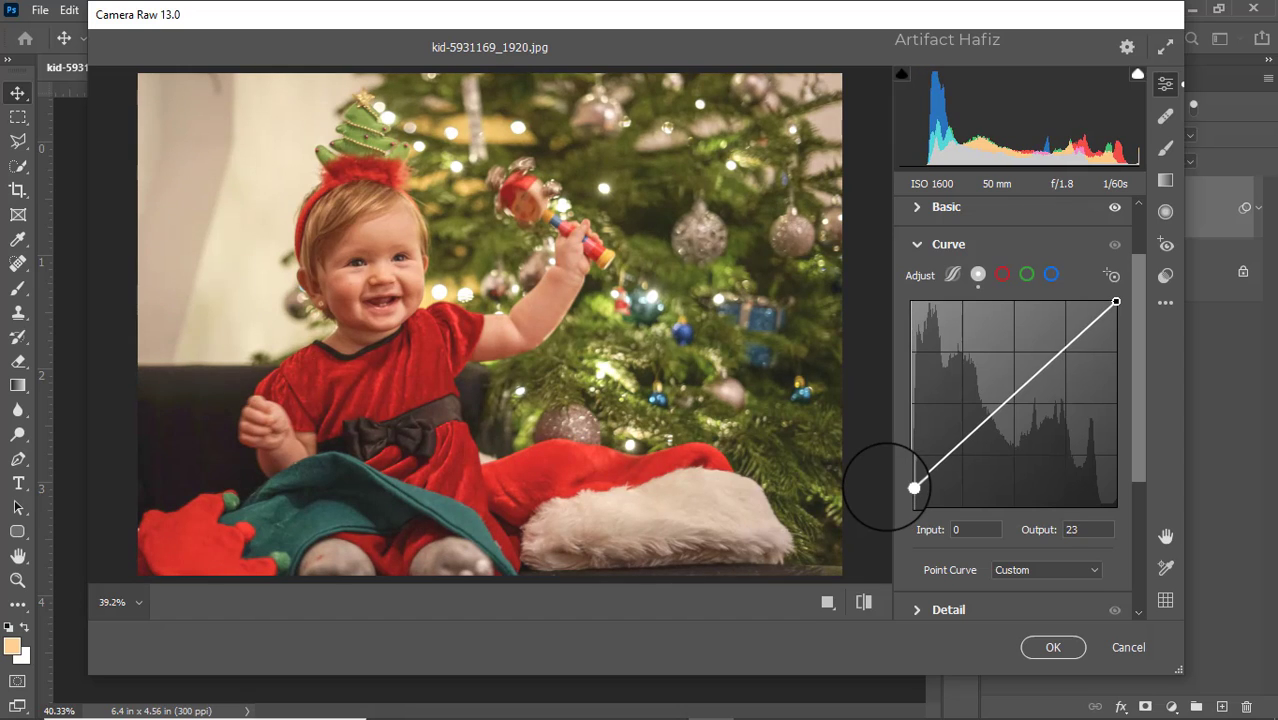
pyautogui.click(961, 444)
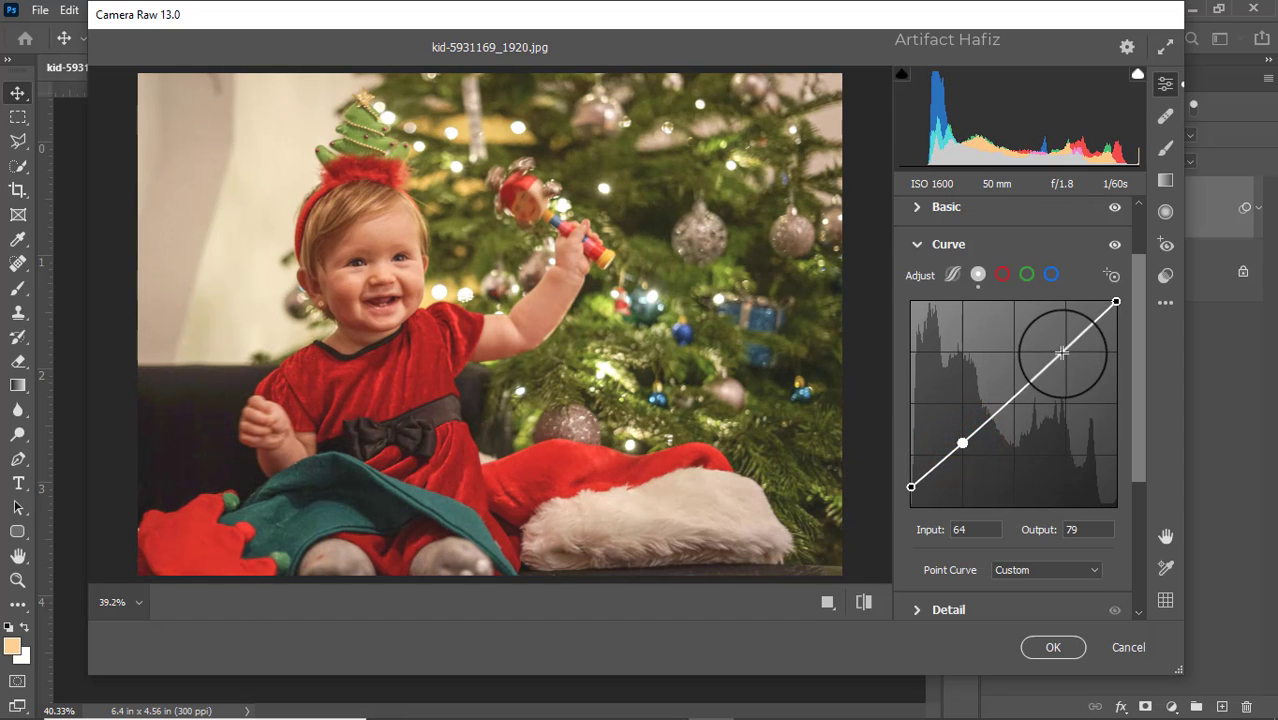
pyautogui.moveTo(1062, 351); pyautogui.dragTo(1062, 345)
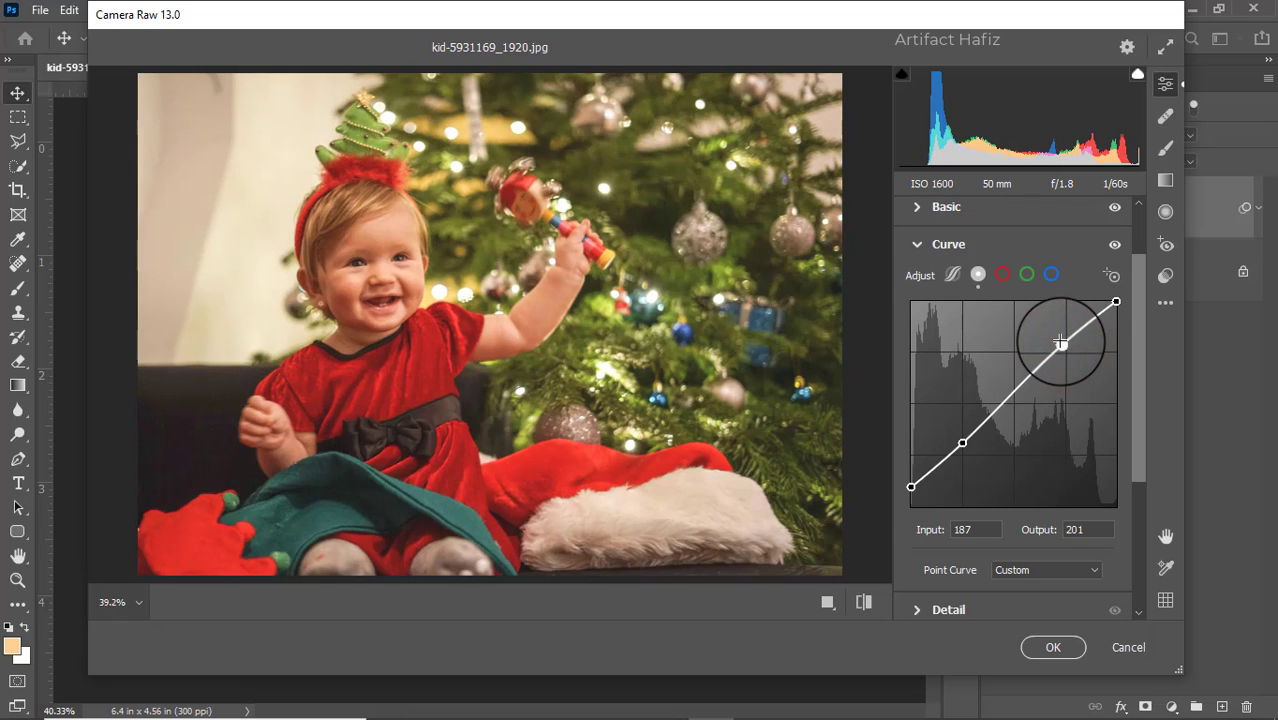
# Shift the black point of the blue curve to input 24, the green curve to 26 and the red curve to 27, with output 0
pyautogui.scroll(-3, 1060, 344)
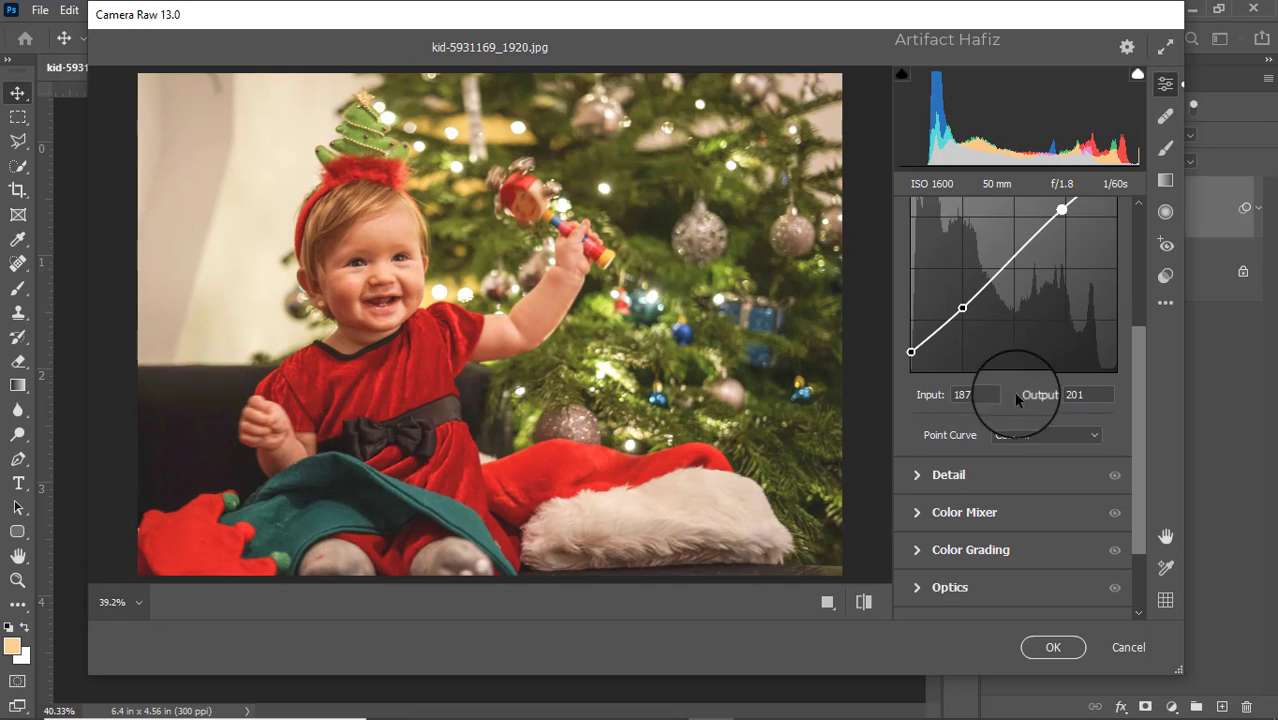
pyautogui.scroll(3, 1018, 428)
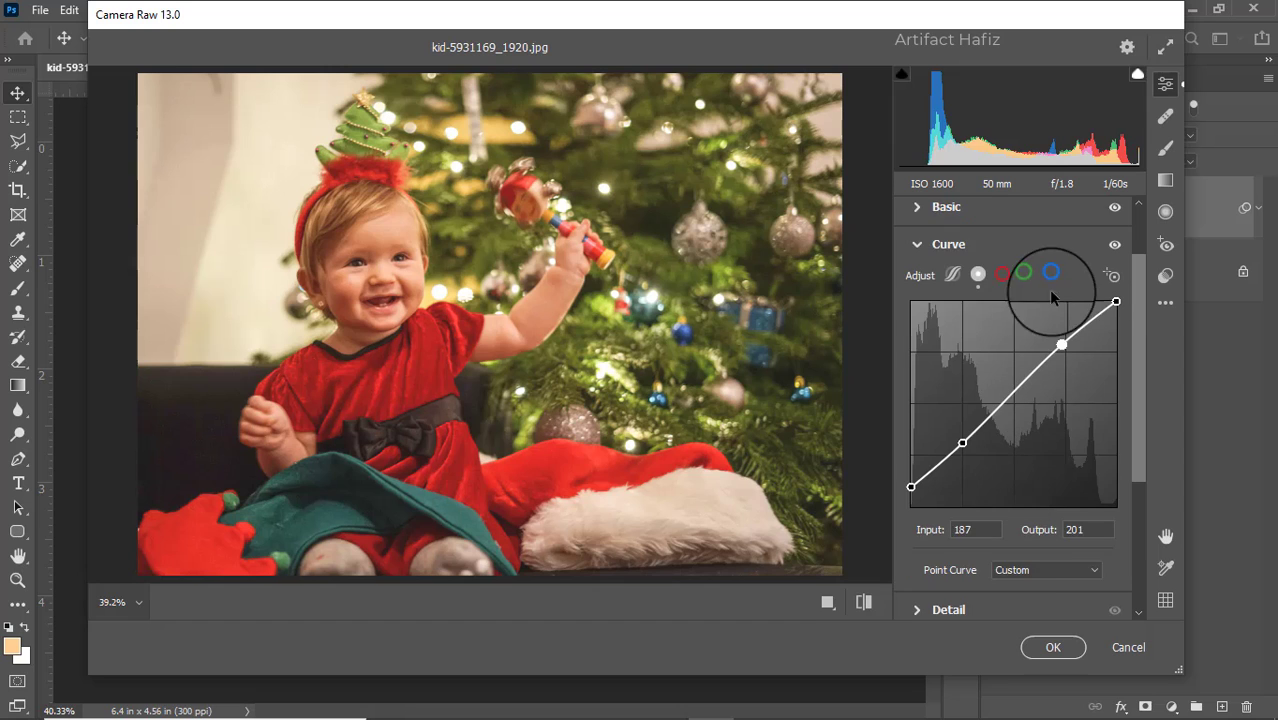
pyautogui.click(1051, 274)
pyautogui.moveTo(909, 508); pyautogui.dragTo(930, 506)
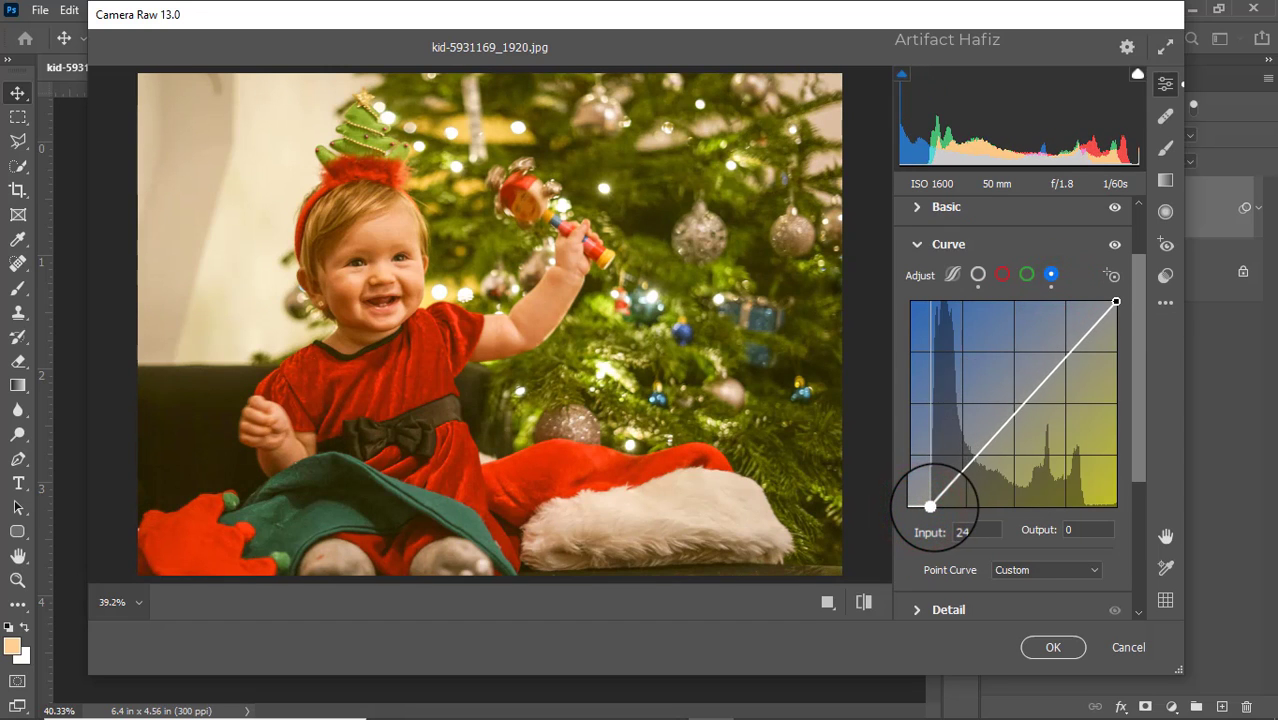
pyautogui.click(1026, 274)
pyautogui.moveTo(910, 506); pyautogui.dragTo(931, 506)
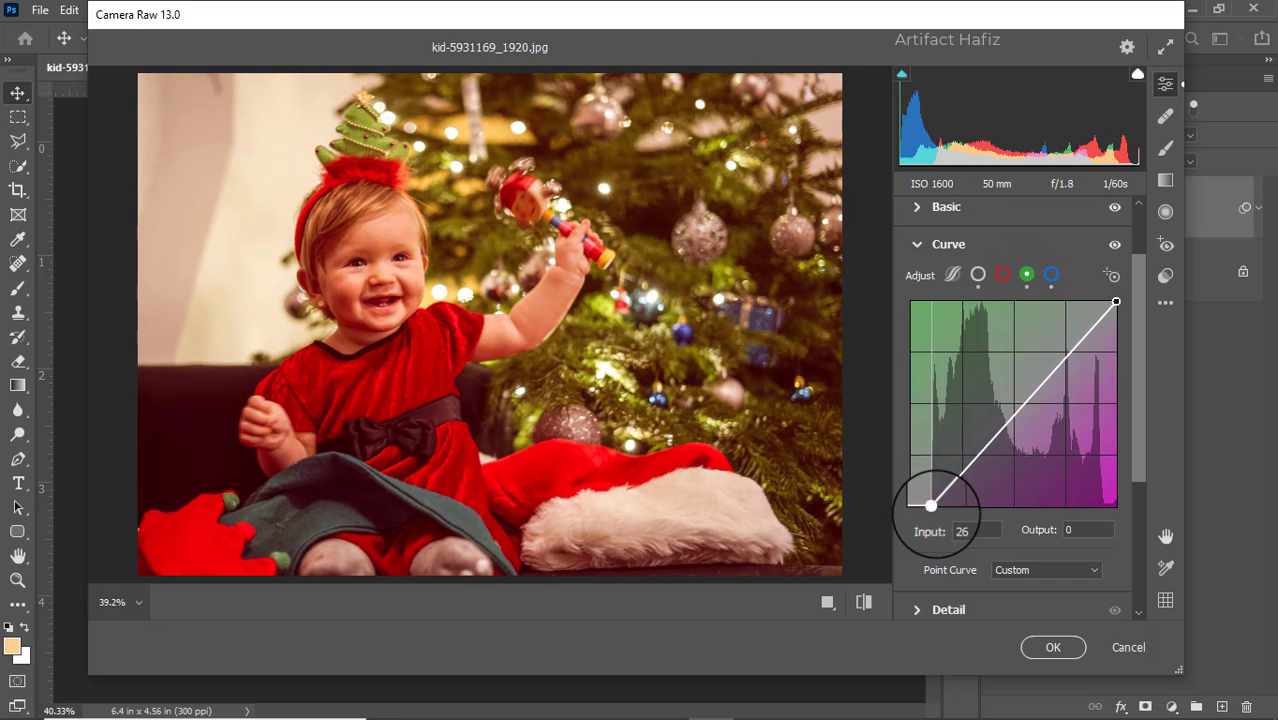
pyautogui.click(1003, 275)
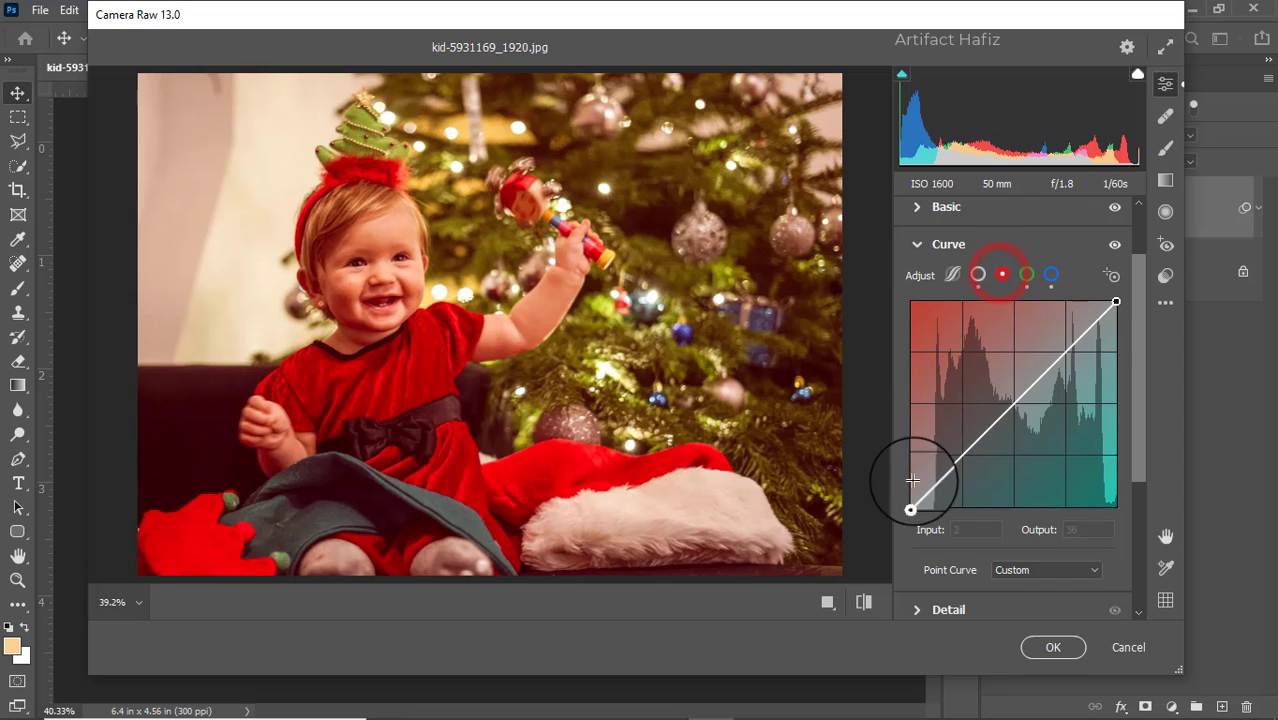
pyautogui.moveTo(911, 507); pyautogui.dragTo(932, 506)
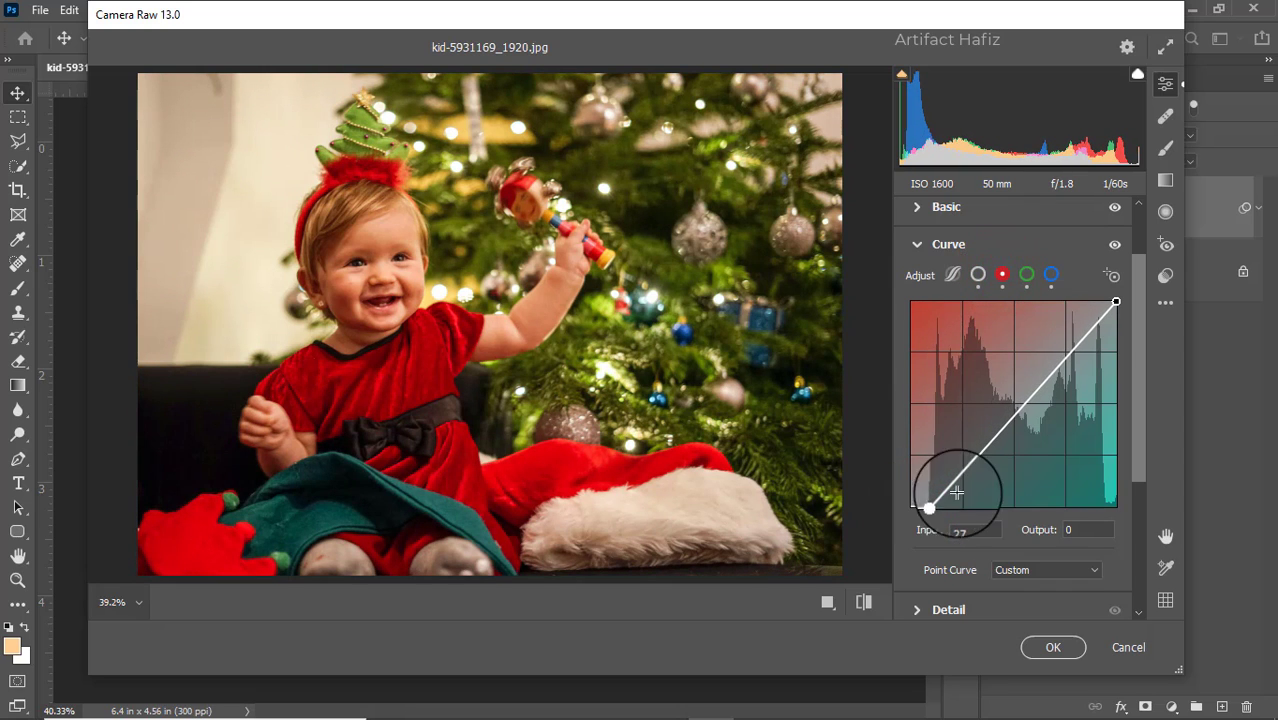
# Set Noise Reduction to 10 and Sharpening to 6 in the detail adjustments
pyautogui.scroll(-3, 950, 480)
pyautogui.click(933, 477)
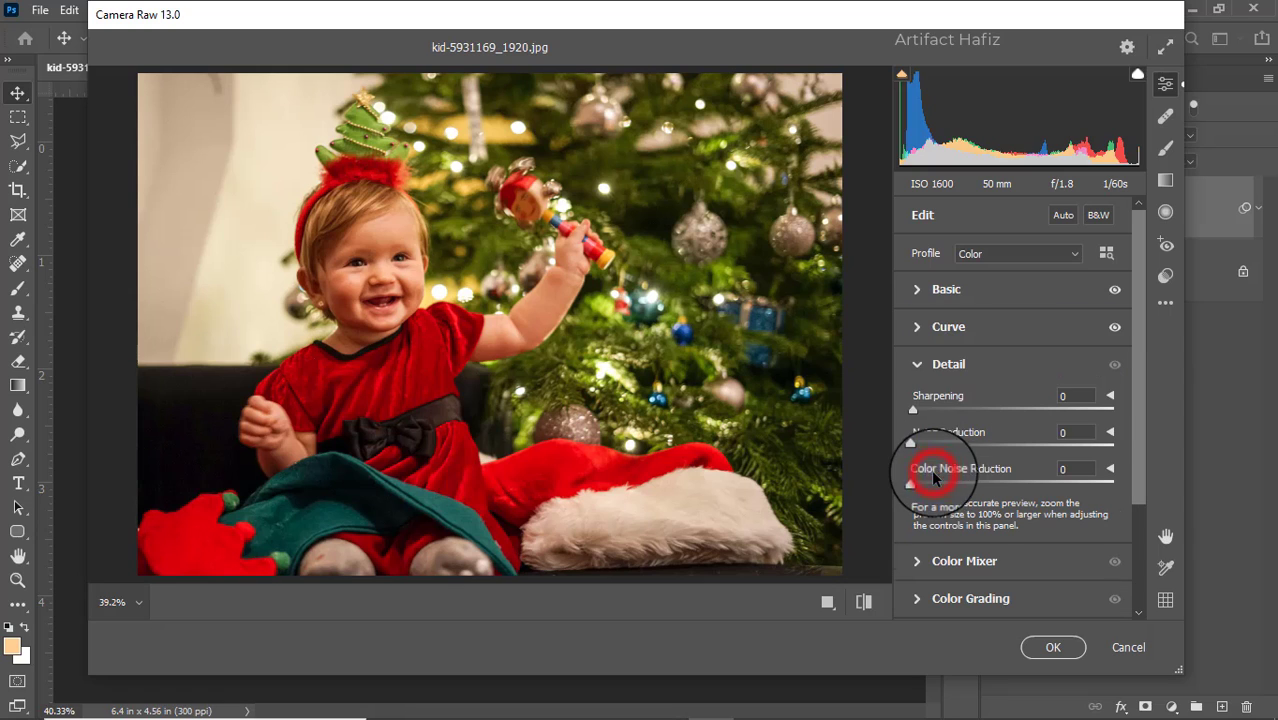
pyautogui.moveTo(912, 444); pyautogui.dragTo(923, 410)
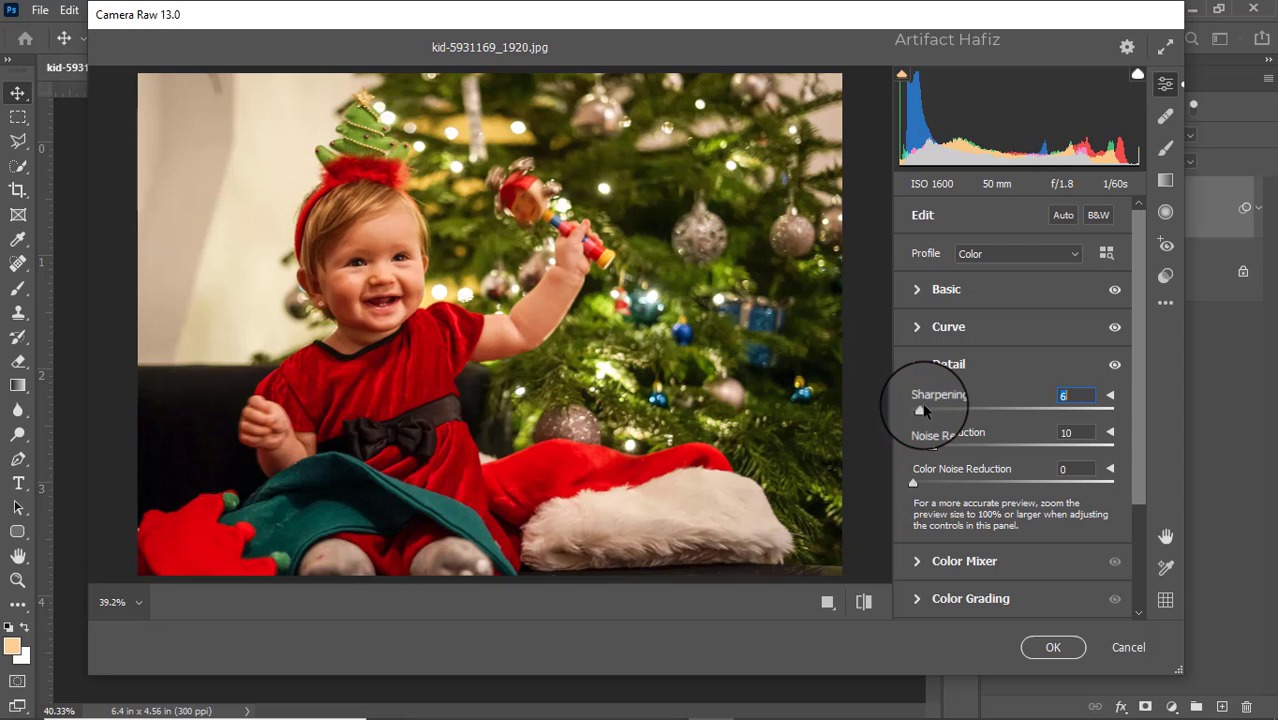
# Set the color mixer's HSL saturation to -93 for yellows, +30 for reds and -48 for oranges
pyautogui.scroll(-3, 922, 404)
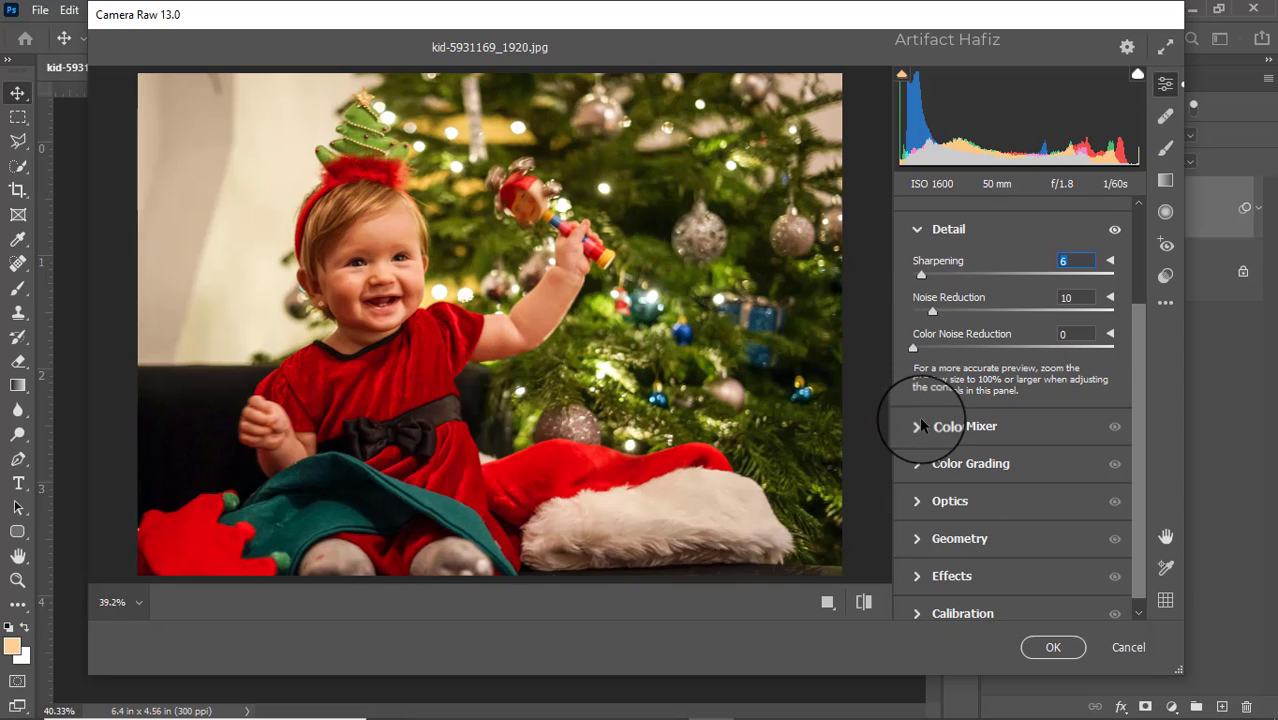
pyautogui.click(918, 426)
pyautogui.click(919, 419)
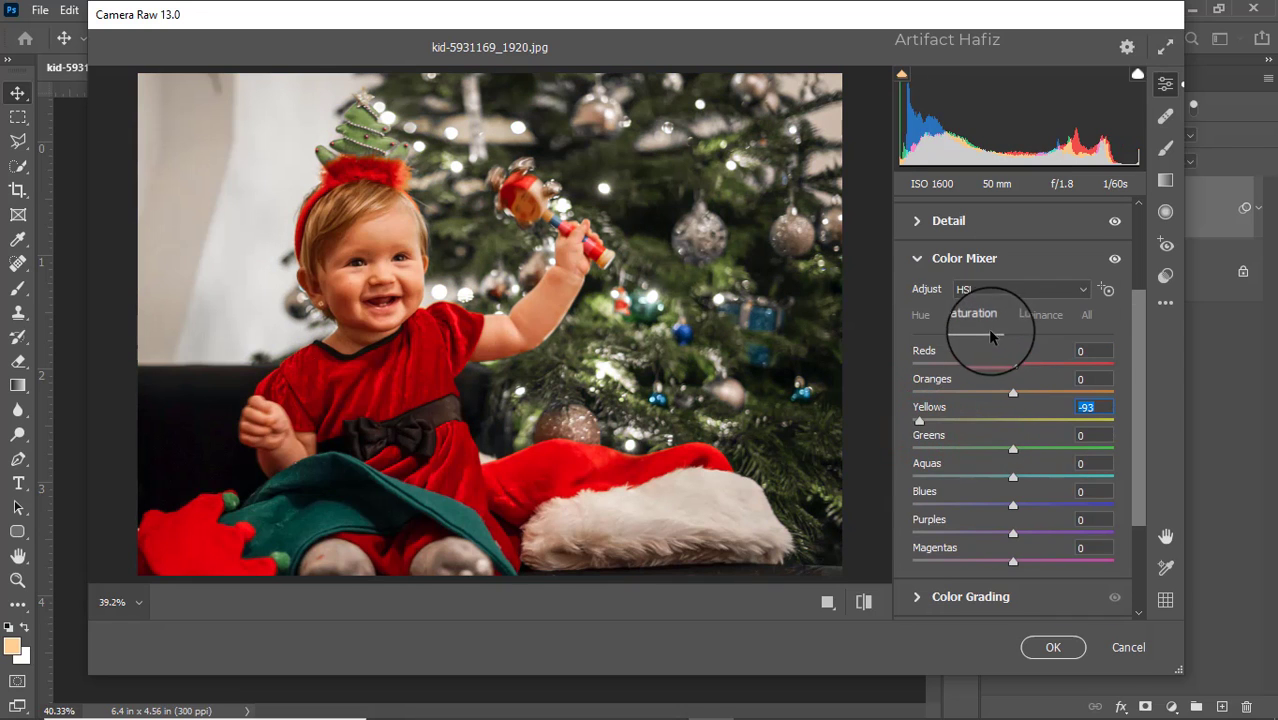
pyautogui.moveTo(993, 395); pyautogui.dragTo(964, 399)
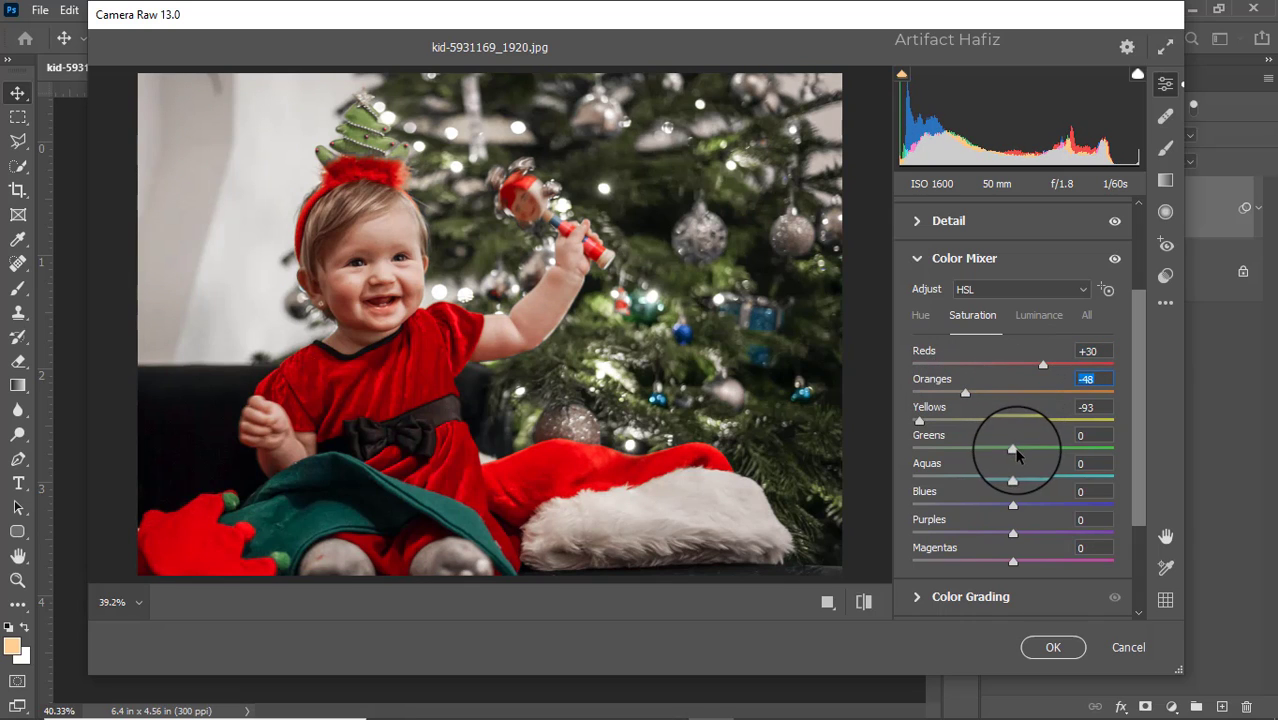
# Set saturation to -66 for yellows, -16 for greens, -49 for aquas, -47 for blues, -42 for purples, -52 for magentas and +7 for reds
pyautogui.moveTo(919, 420); pyautogui.dragTo(995, 452)
pyautogui.click(967, 420)
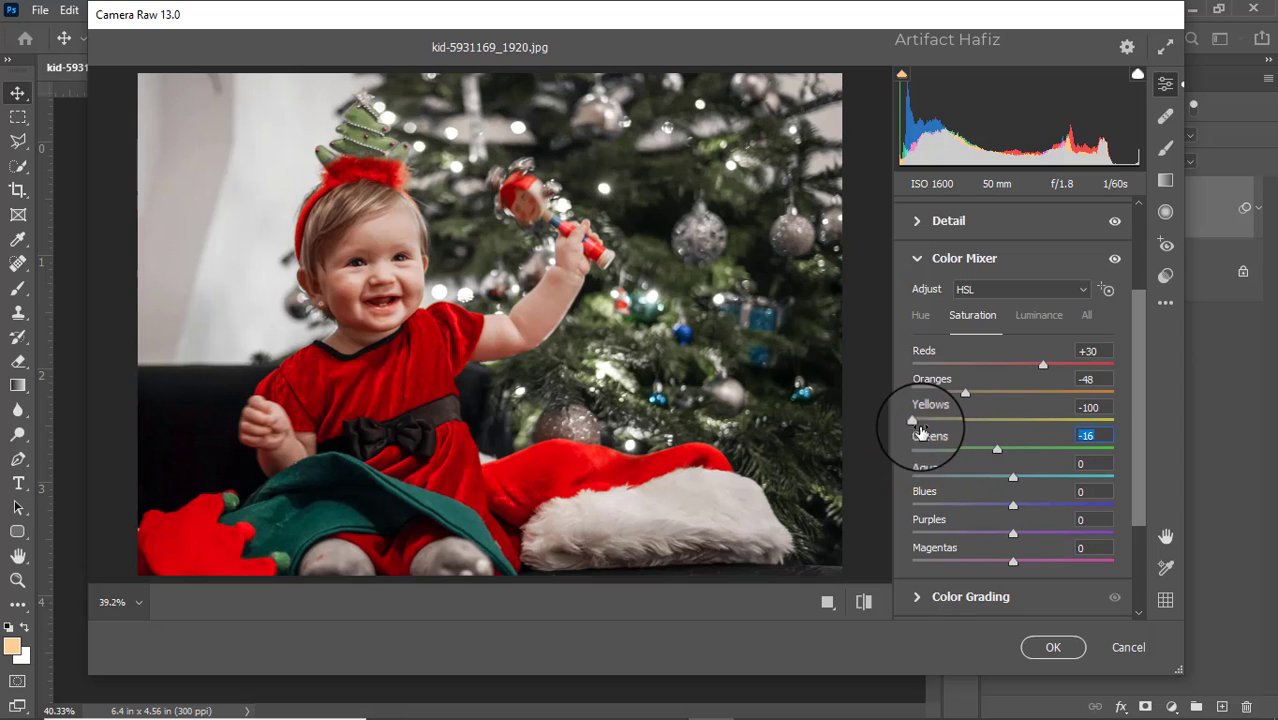
pyautogui.moveTo(913, 420); pyautogui.dragTo(949, 434)
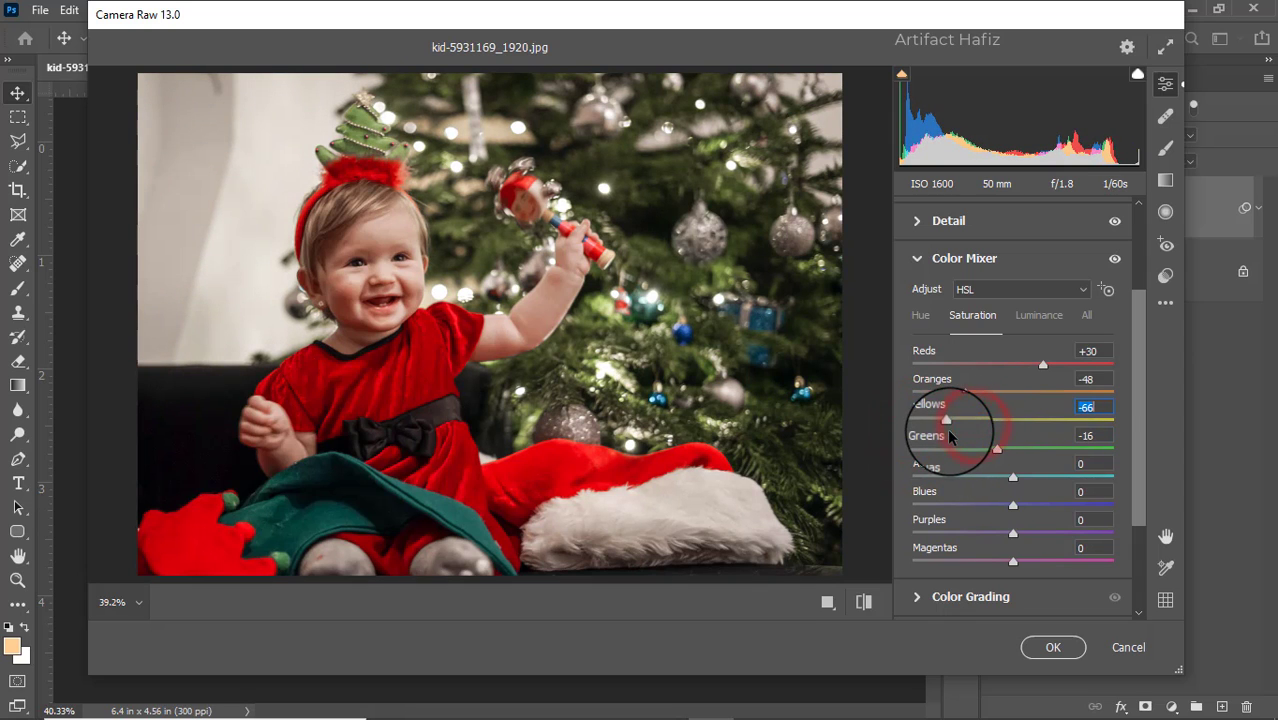
pyautogui.moveTo(1013, 477); pyautogui.dragTo(966, 480)
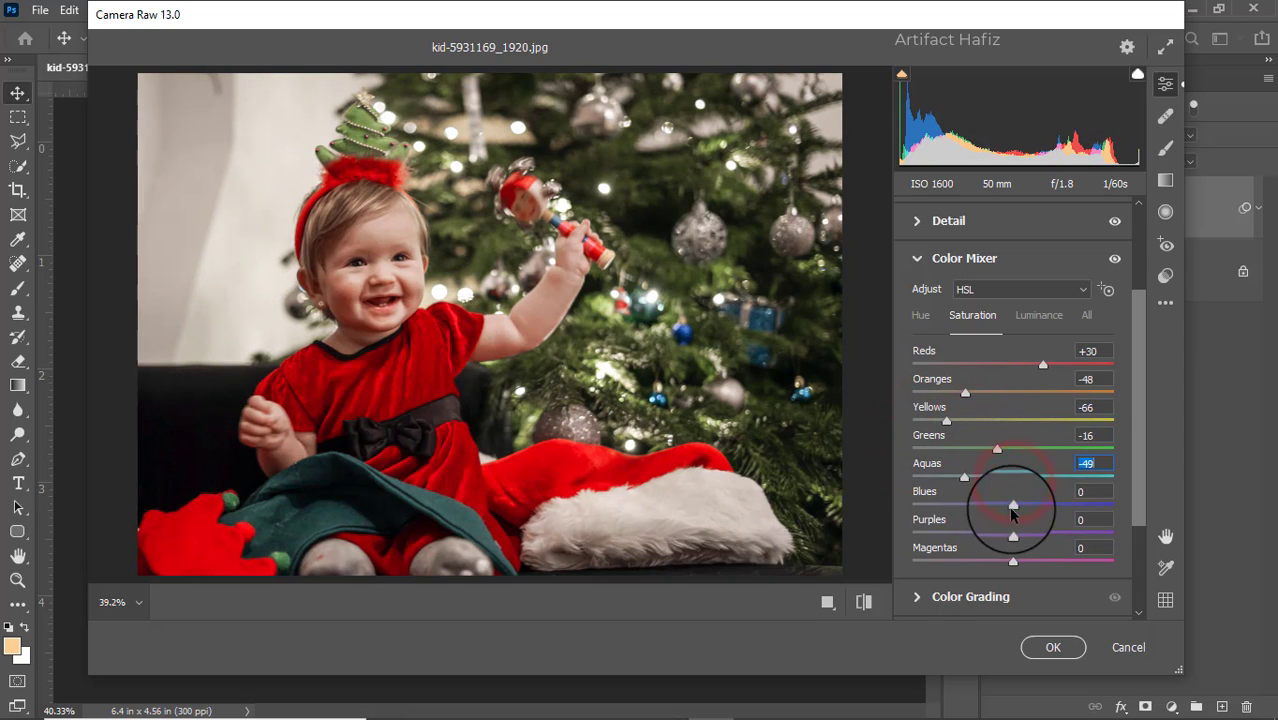
pyautogui.moveTo(1010, 533); pyautogui.dragTo(973, 540)
pyautogui.moveTo(1043, 364); pyautogui.dragTo(1018, 369)
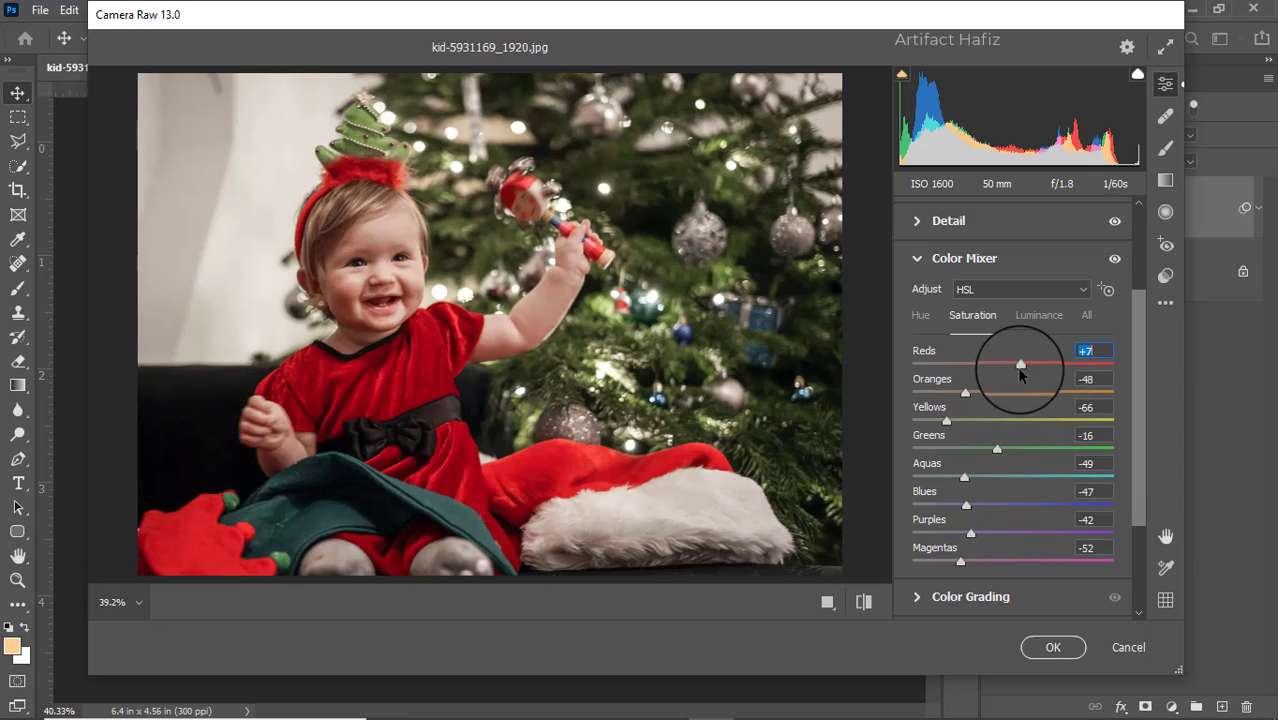
# Set the color mixer's luminance to +39 for oranges, -37 for yellows and -44 for greens
pyautogui.click(1035, 315)
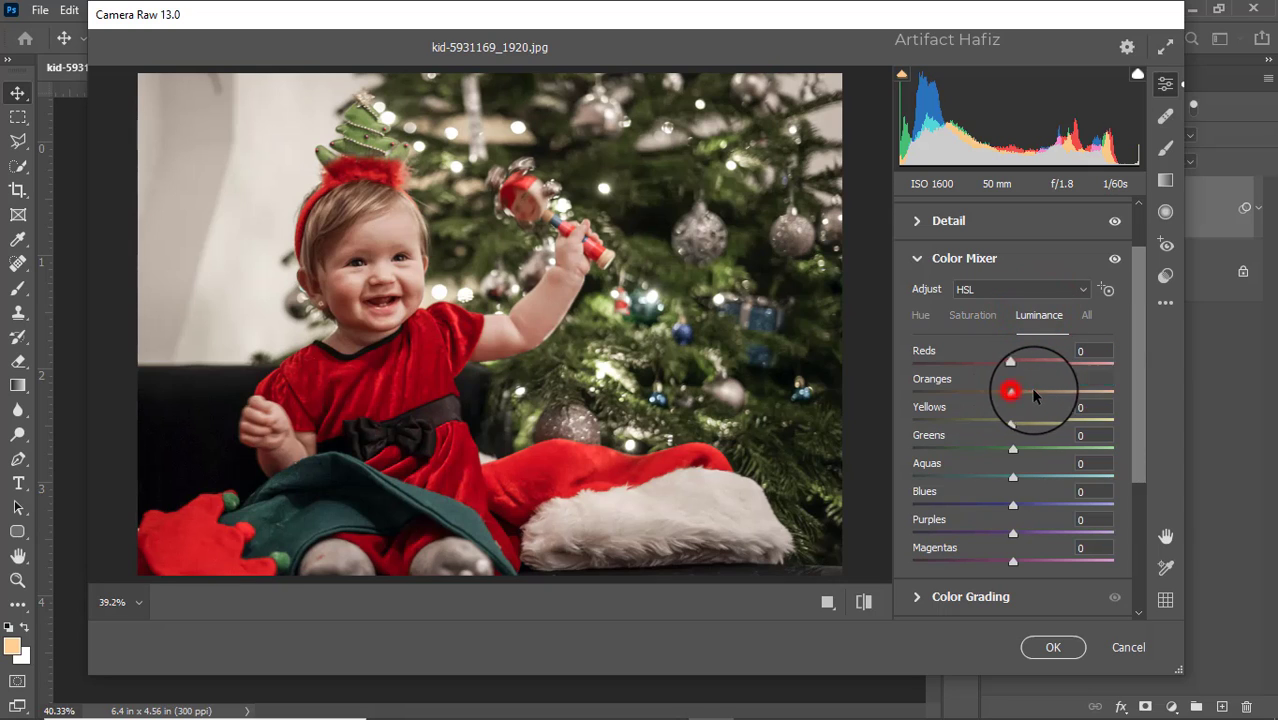
pyautogui.moveTo(1033, 395); pyautogui.dragTo(1057, 397)
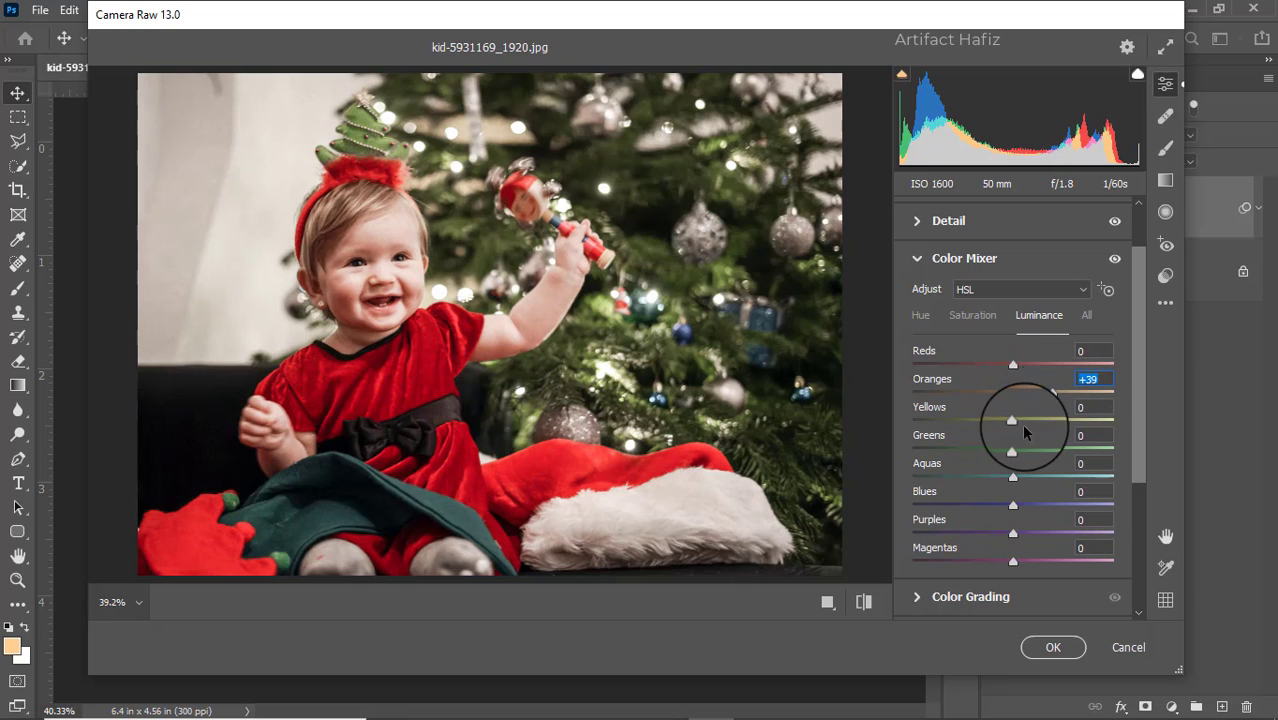
pyautogui.moveTo(1013, 421); pyautogui.dragTo(968, 452)
# Color grade the highlights with hue 36, saturation 19 and the shadows with hue 214, saturation 15
pyautogui.scroll(-5, 965, 450)
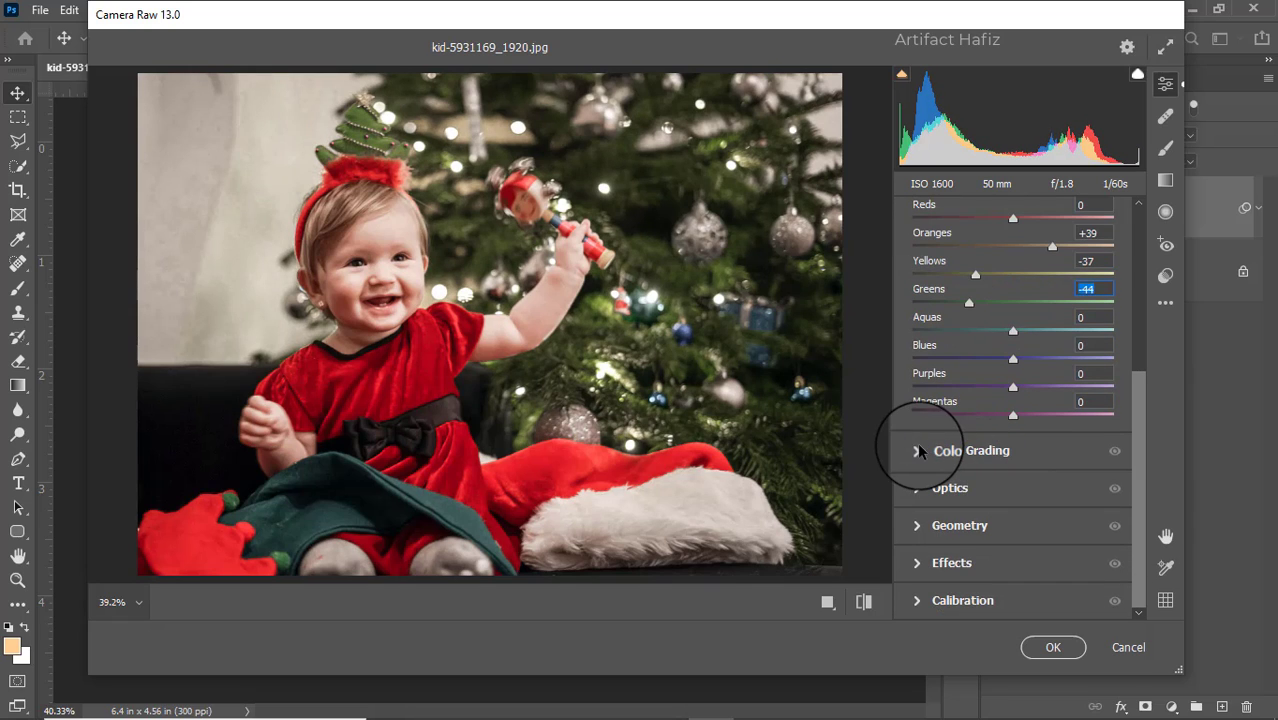
pyautogui.click(919, 451)
pyautogui.moveTo(1076, 490); pyautogui.dragTo(1078, 489)
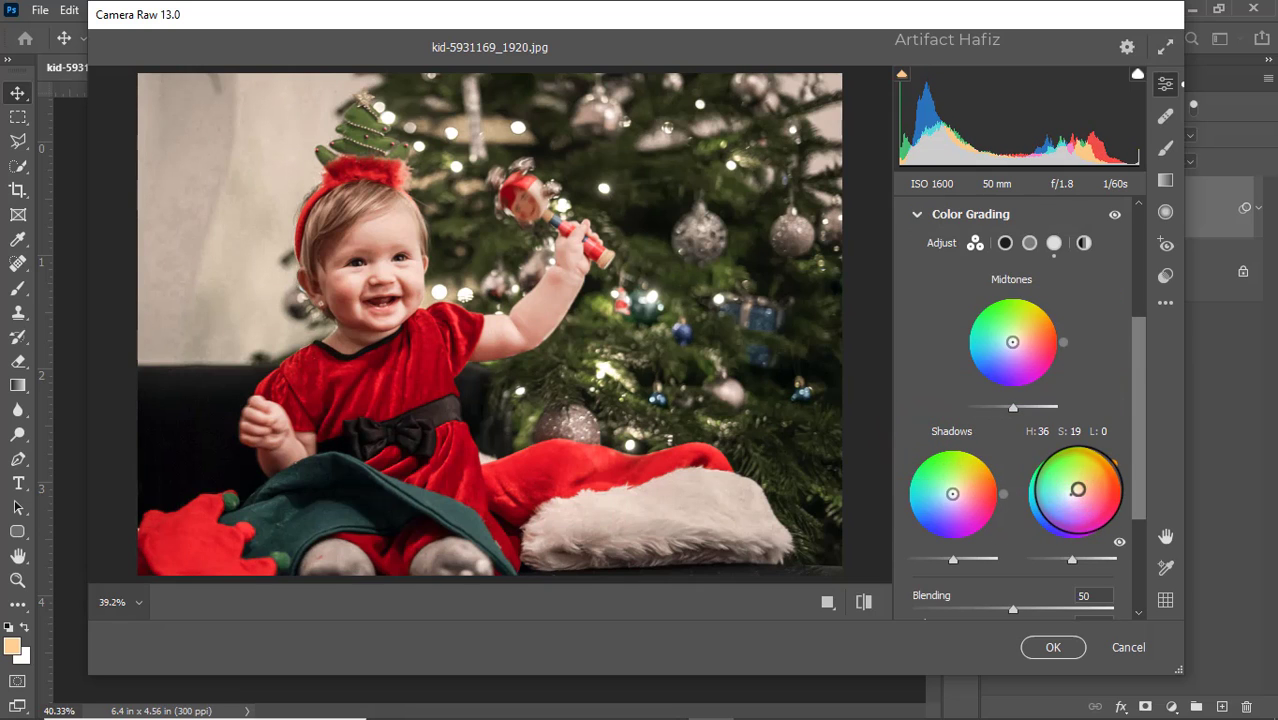
pyautogui.click(948, 498)
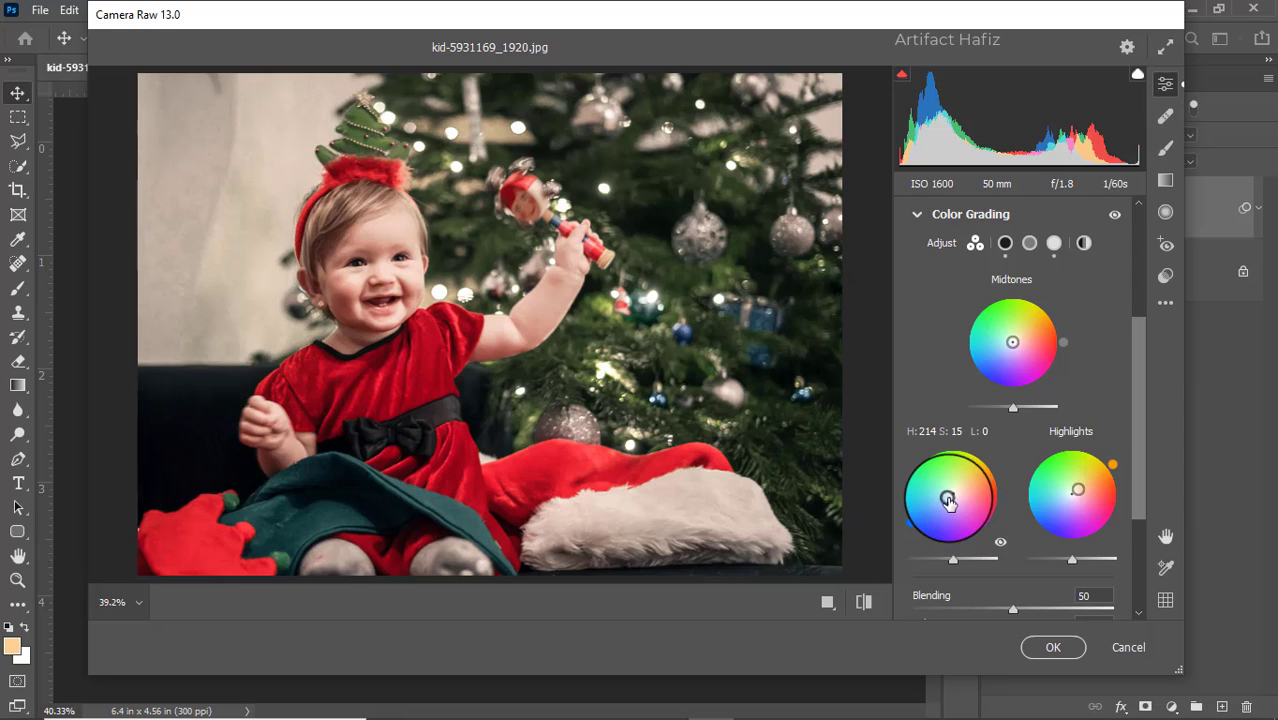
# Raise the color grading luminance of the shadows and slightly raise that of the highlights
pyautogui.scroll(-3, 1013, 475)
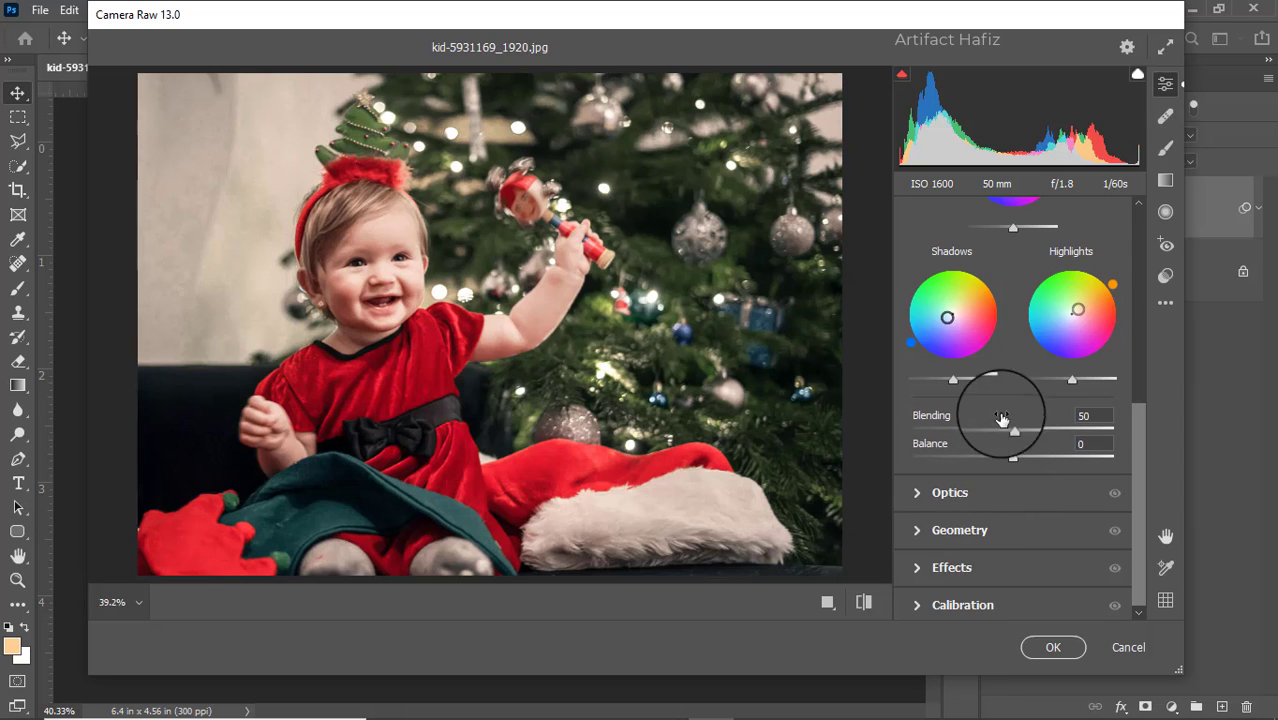
pyautogui.moveTo(953, 383)
pyautogui.mouseDown()
pyautogui.moveTo(994, 385)
pyautogui.moveTo(973, 388)
pyautogui.mouseUp()
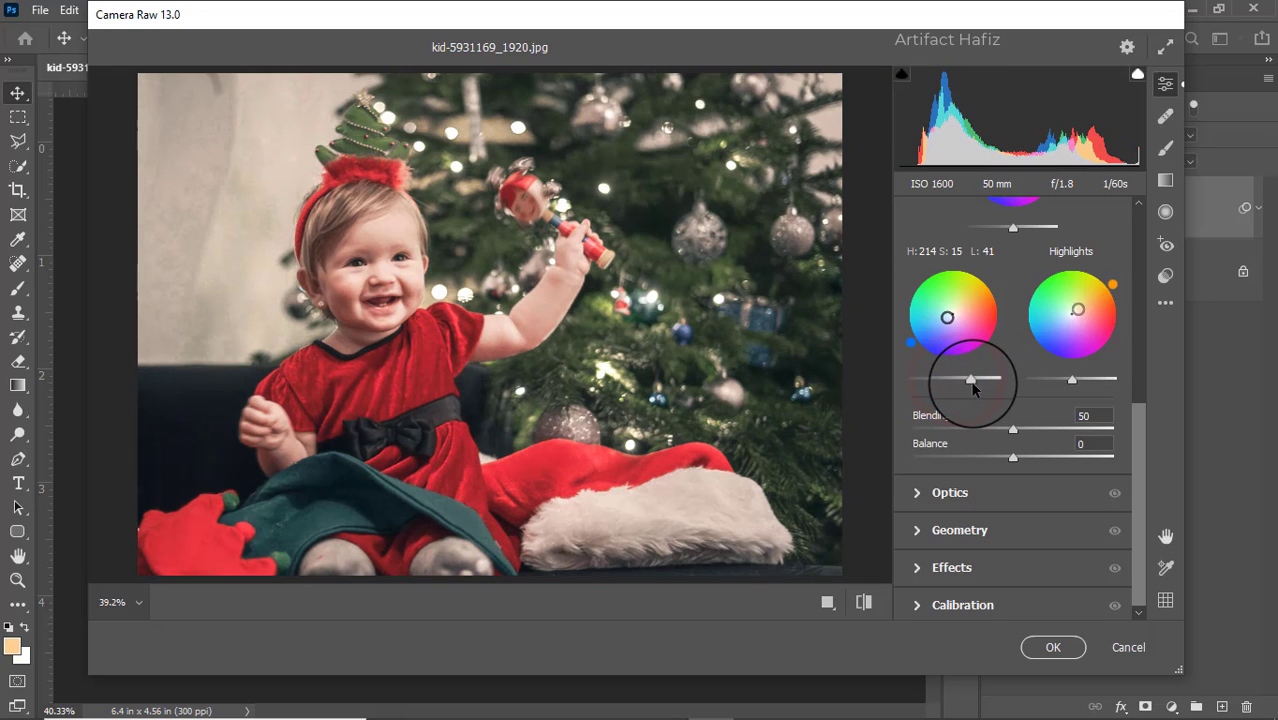
pyautogui.moveTo(1072, 380); pyautogui.dragTo(1082, 388)
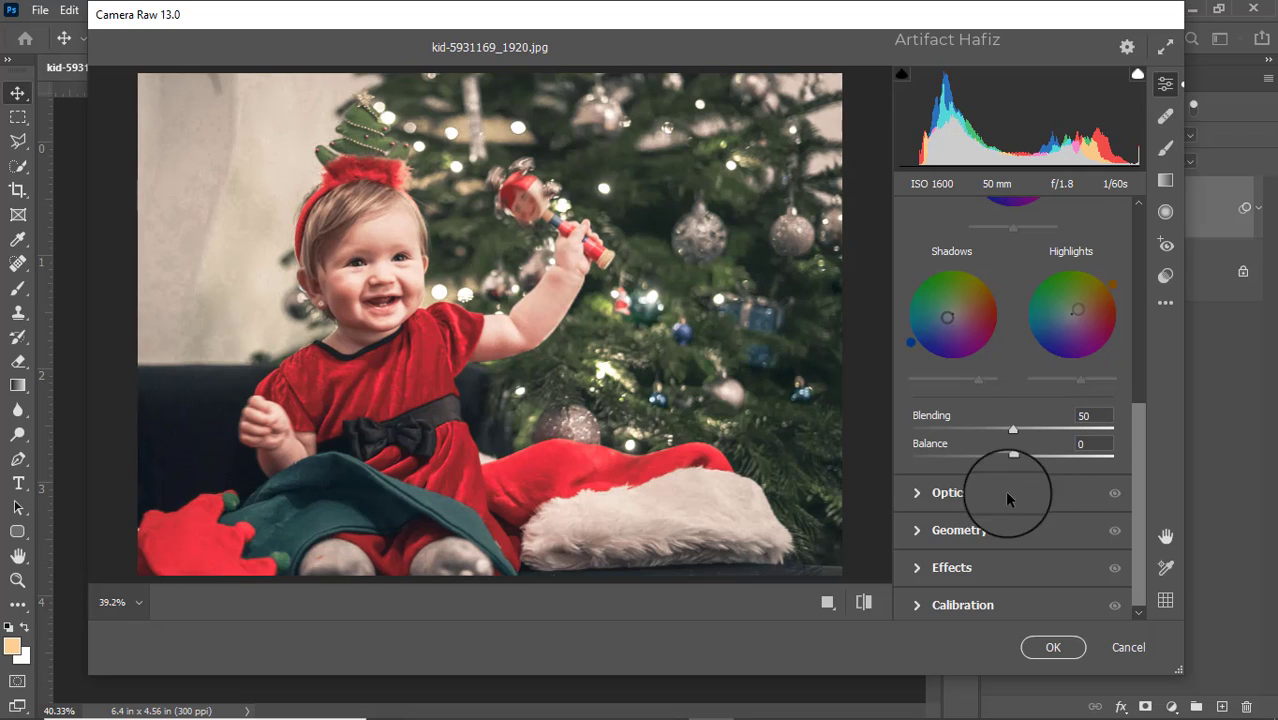
# Add a vignette of -26 with midpoint 32, roundness +100 and feather 100
pyautogui.click(928, 569)
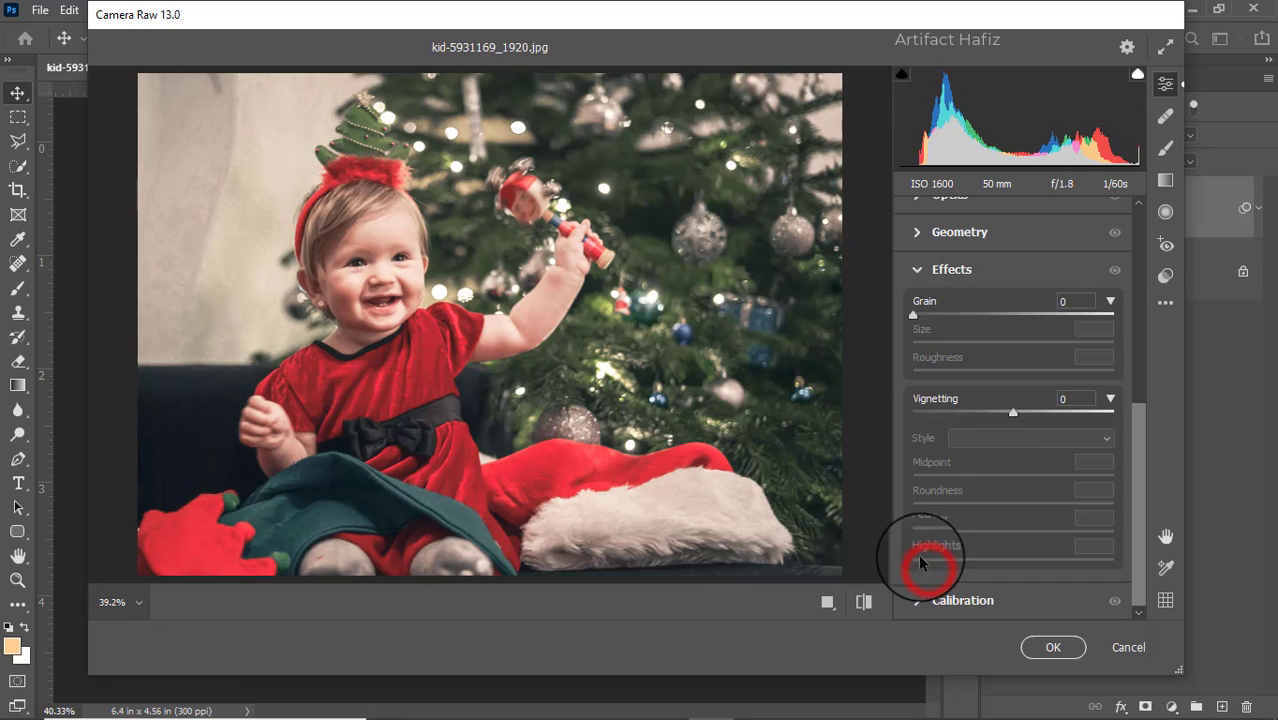
pyautogui.moveTo(1012, 412); pyautogui.dragTo(990, 410)
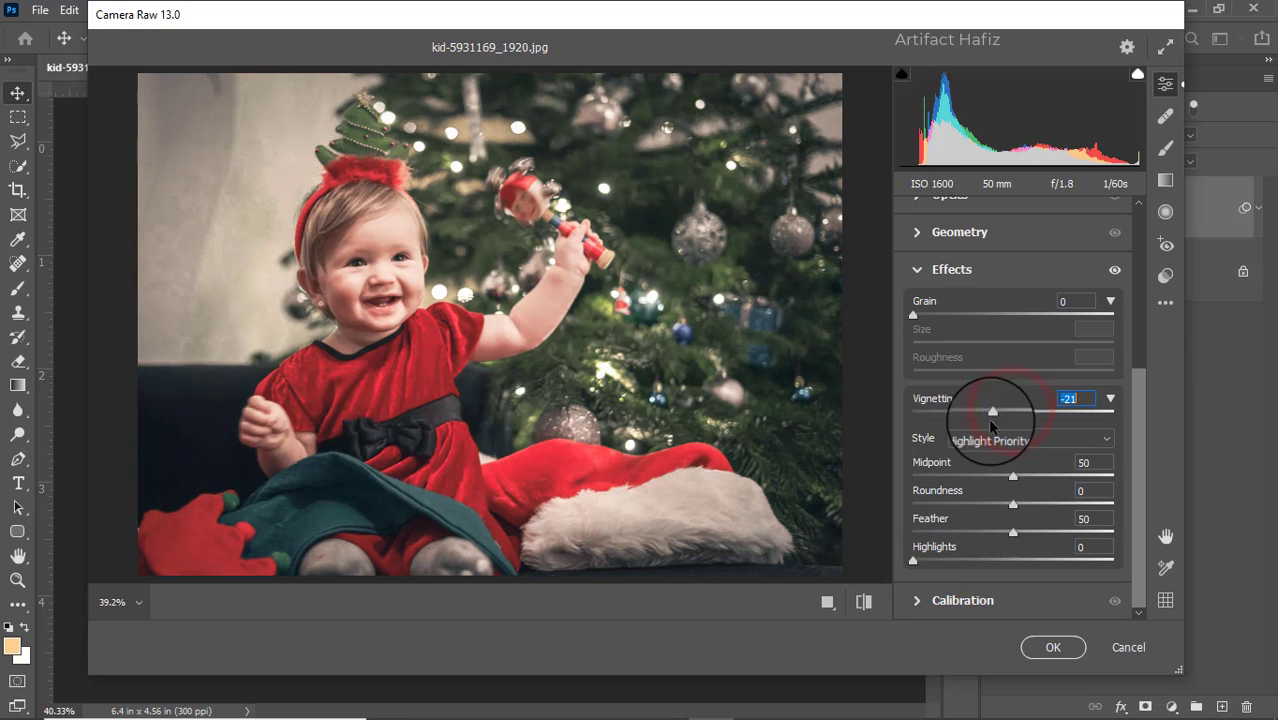
pyautogui.moveTo(1015, 537); pyautogui.dragTo(1135, 531)
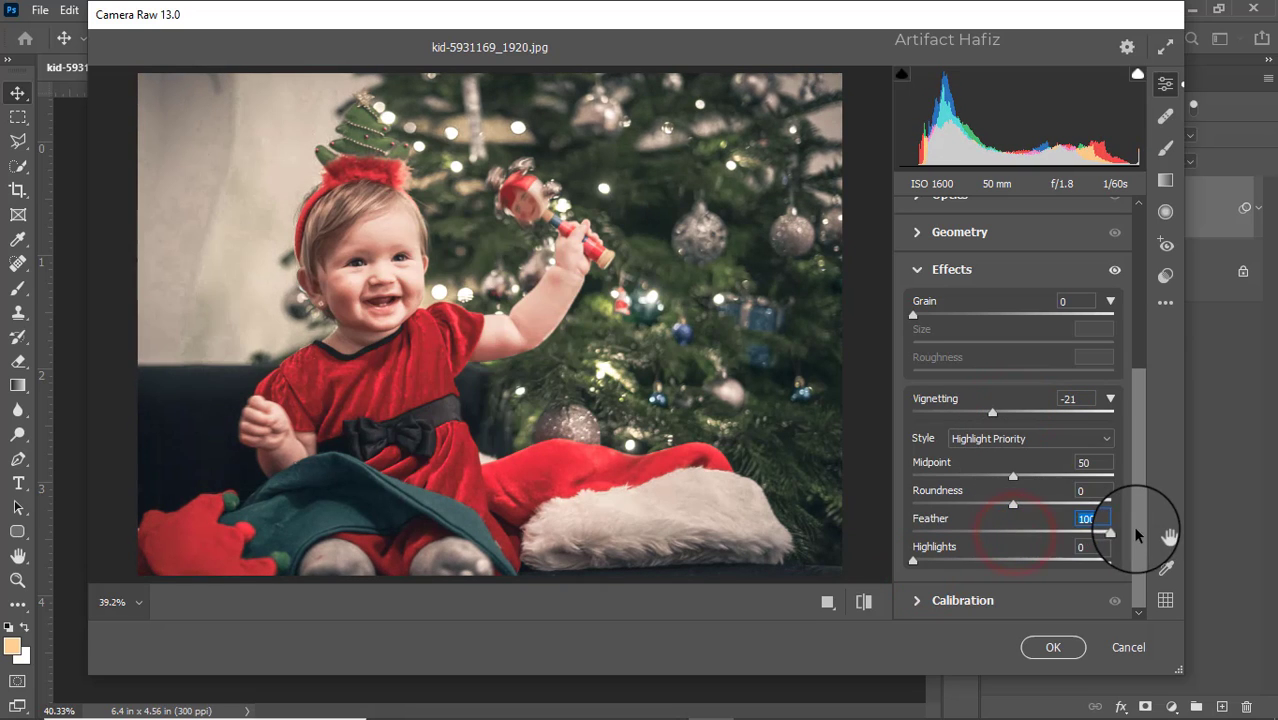
pyautogui.moveTo(1012, 505); pyautogui.dragTo(1133, 491)
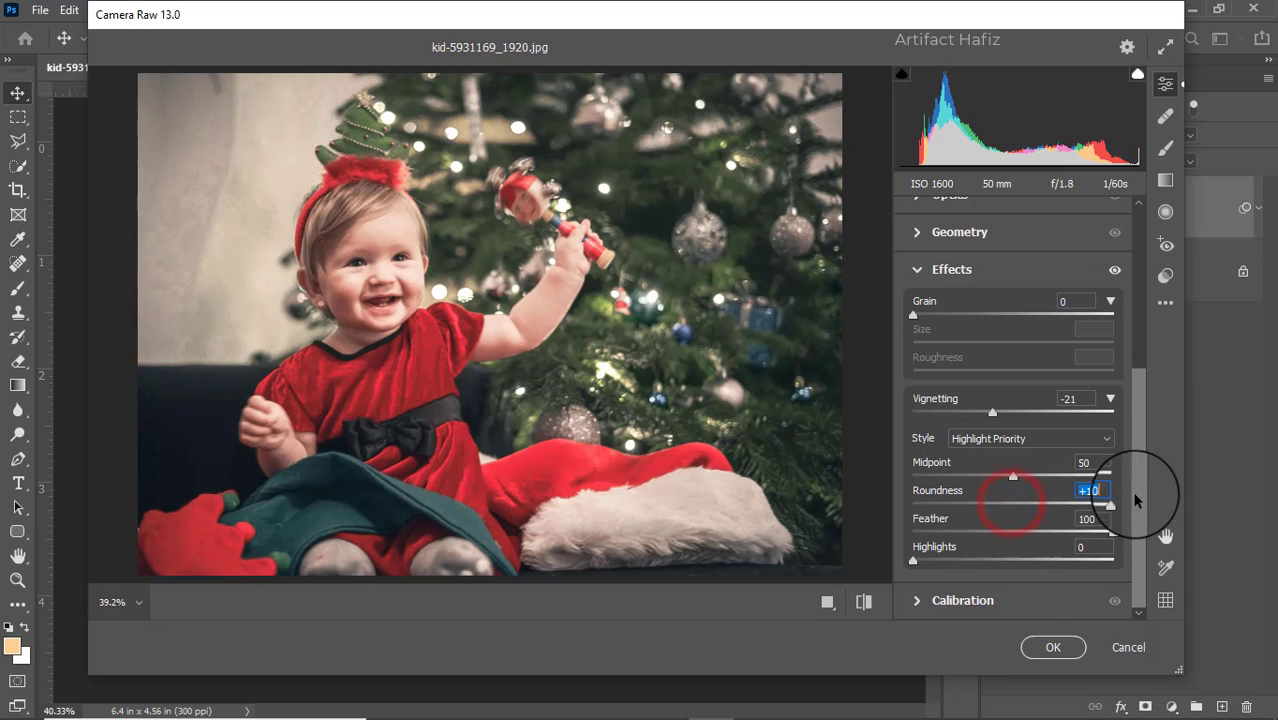
pyautogui.moveTo(1012, 478); pyautogui.dragTo(977, 480)
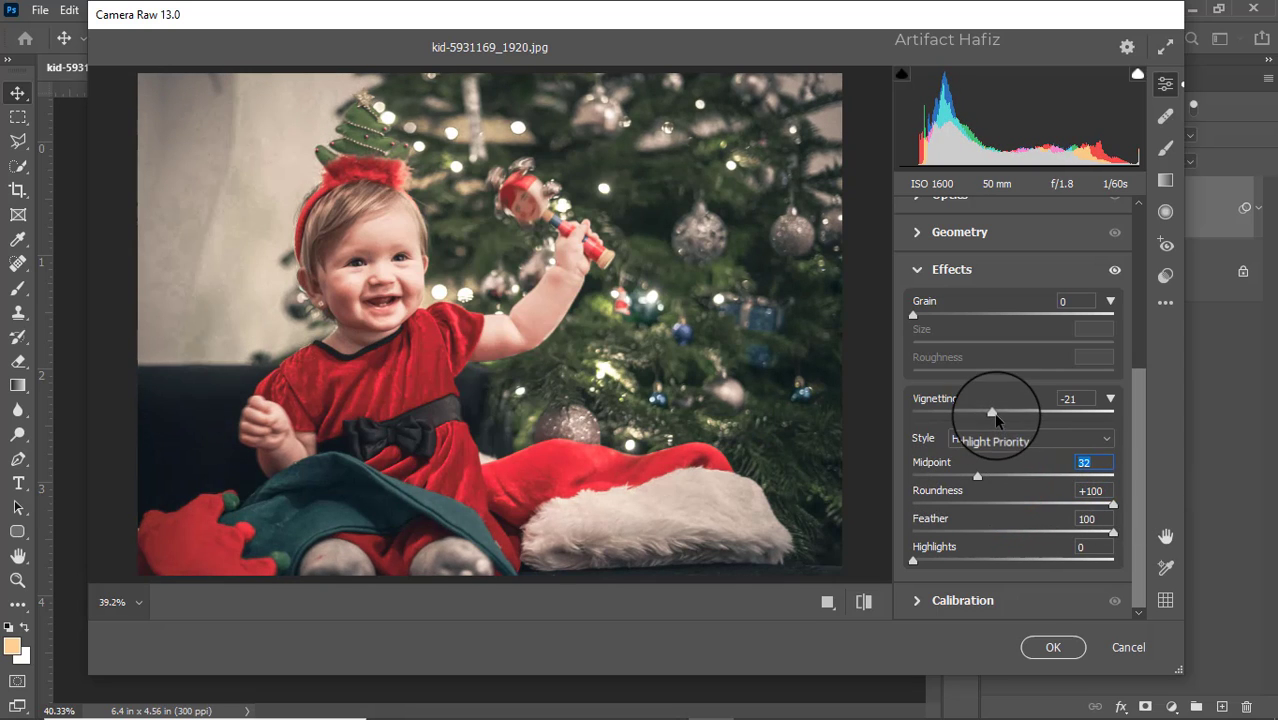
pyautogui.moveTo(995, 420); pyautogui.dragTo(990, 418)
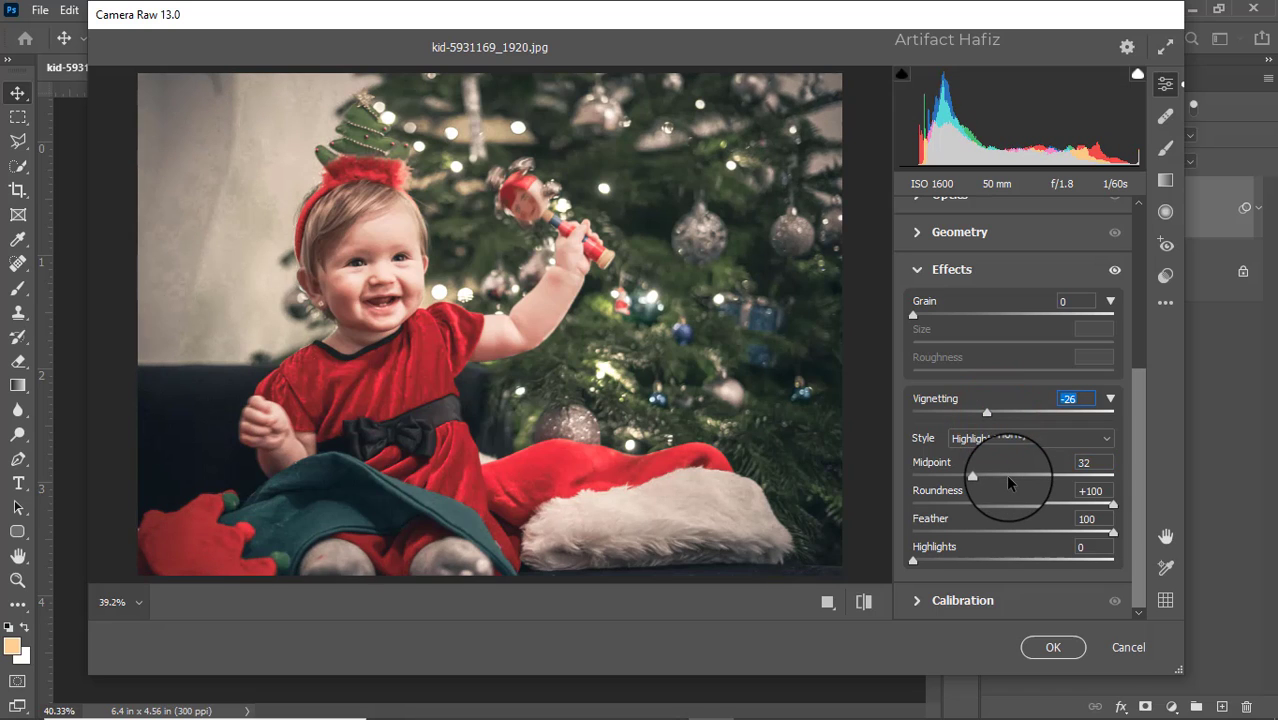
# Calibrate the primaries' saturation to -9 for red, -5 for green and -17 for blue
pyautogui.click(917, 601)
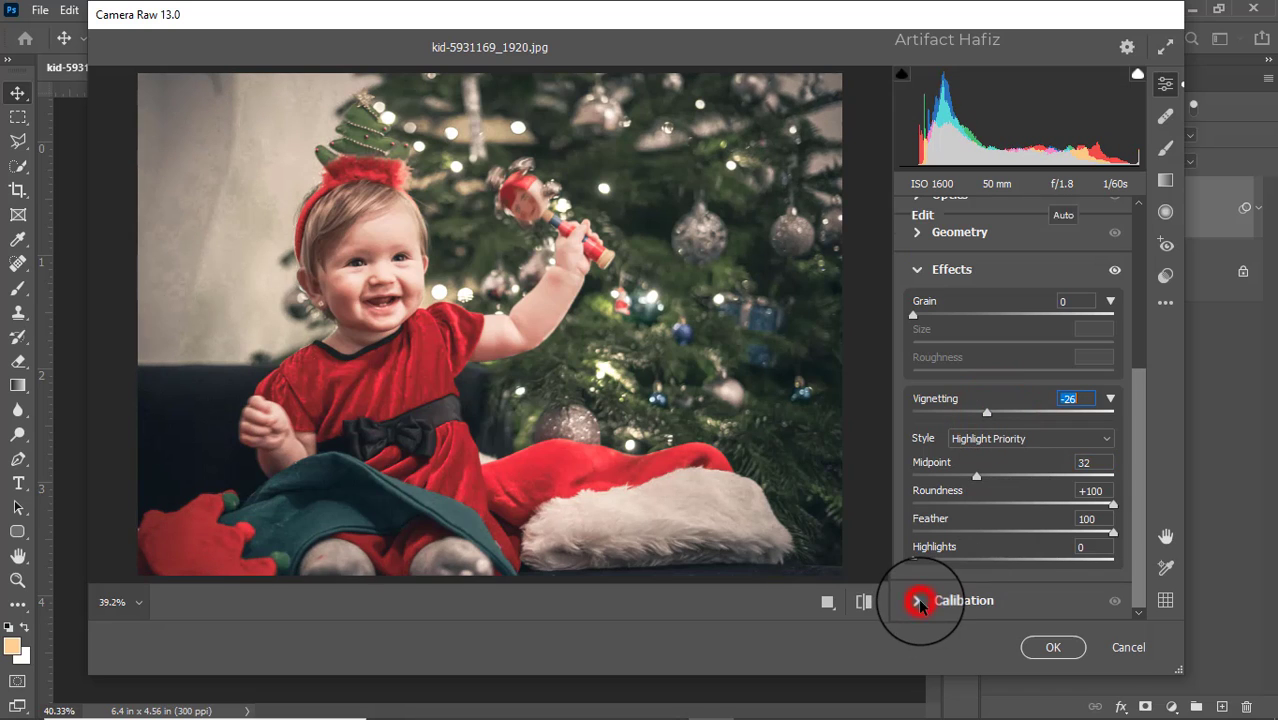
pyautogui.moveTo(1013, 431); pyautogui.dragTo(1004, 431)
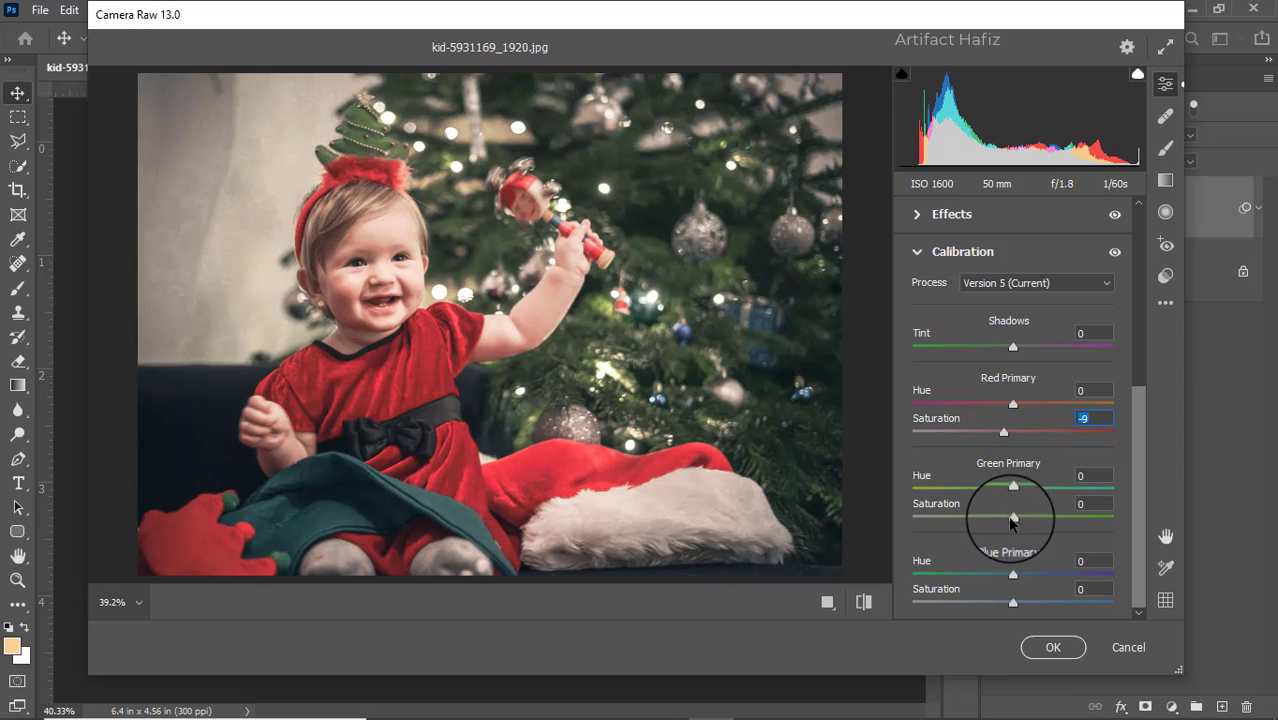
pyautogui.moveTo(1013, 518); pyautogui.dragTo(1008, 517)
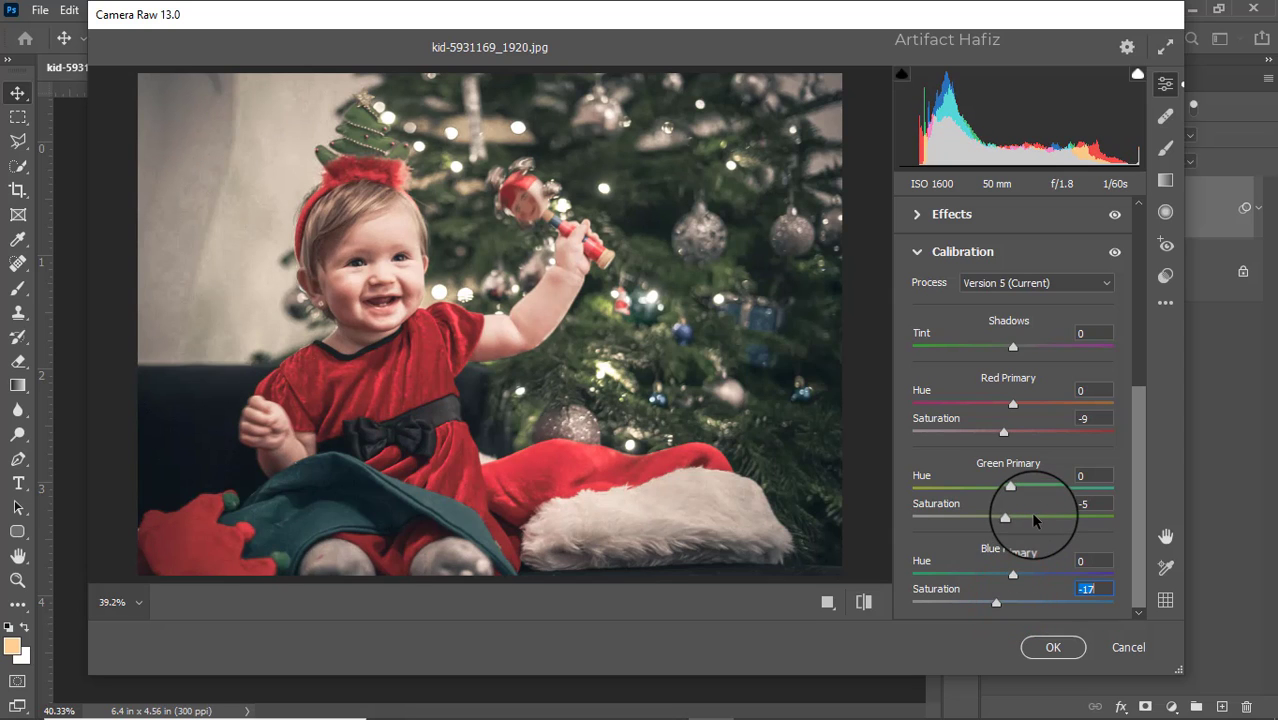
# Set the basic adjustments' highlights to -44 and exposure to -0.25
pyautogui.scroll(3, 1030, 511)
pyautogui.scroll(3, 1034, 519)
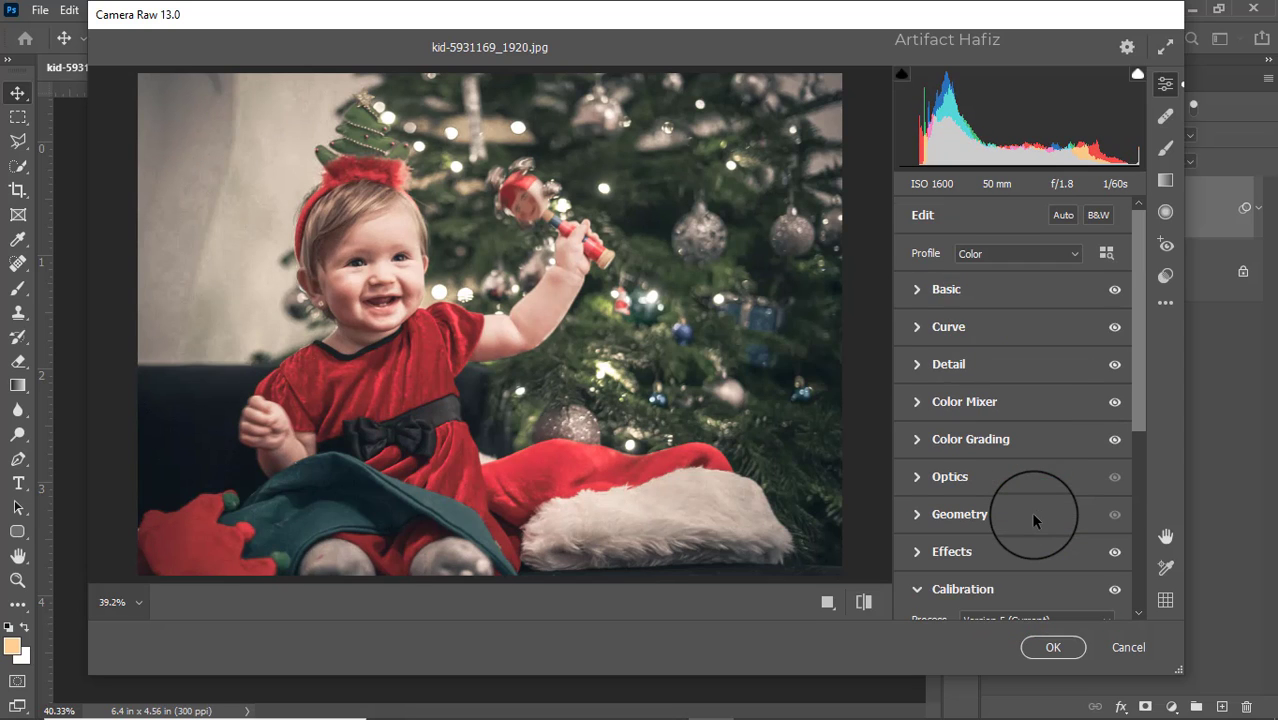
pyautogui.click(918, 285)
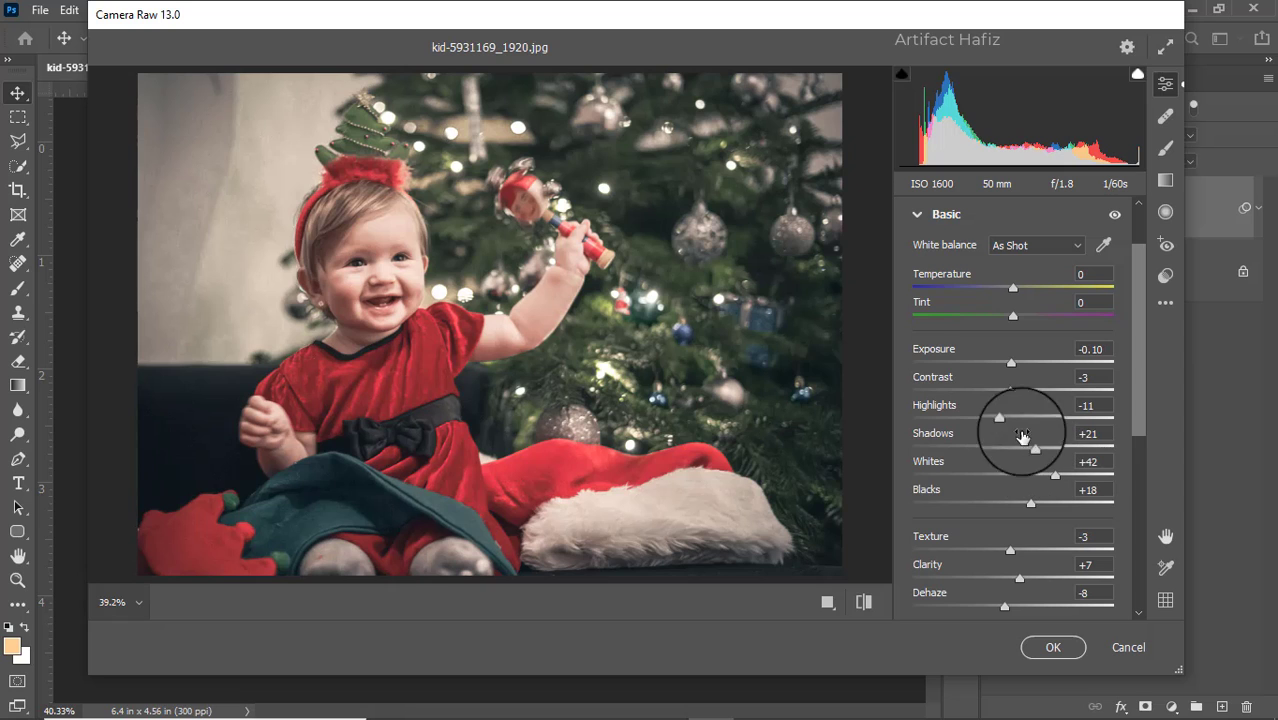
pyautogui.moveTo(1000, 418); pyautogui.dragTo(968, 418)
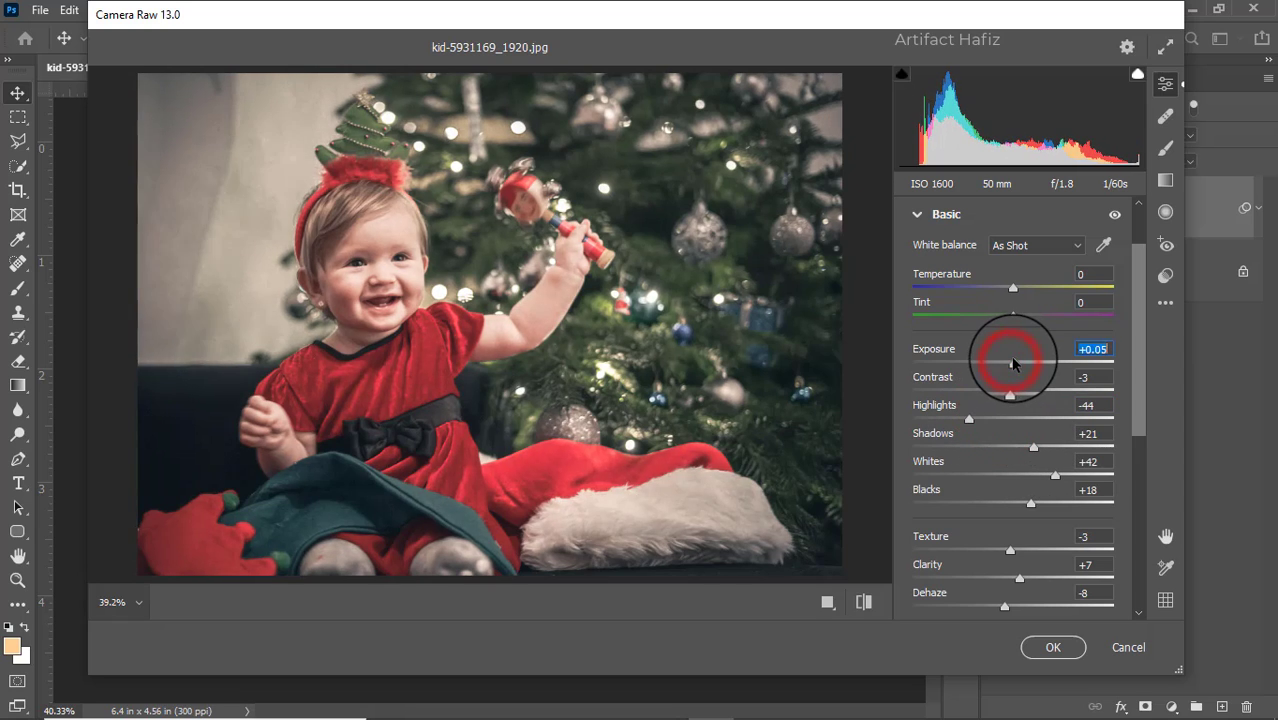
pyautogui.moveTo(1010, 362); pyautogui.dragTo(1007, 366)
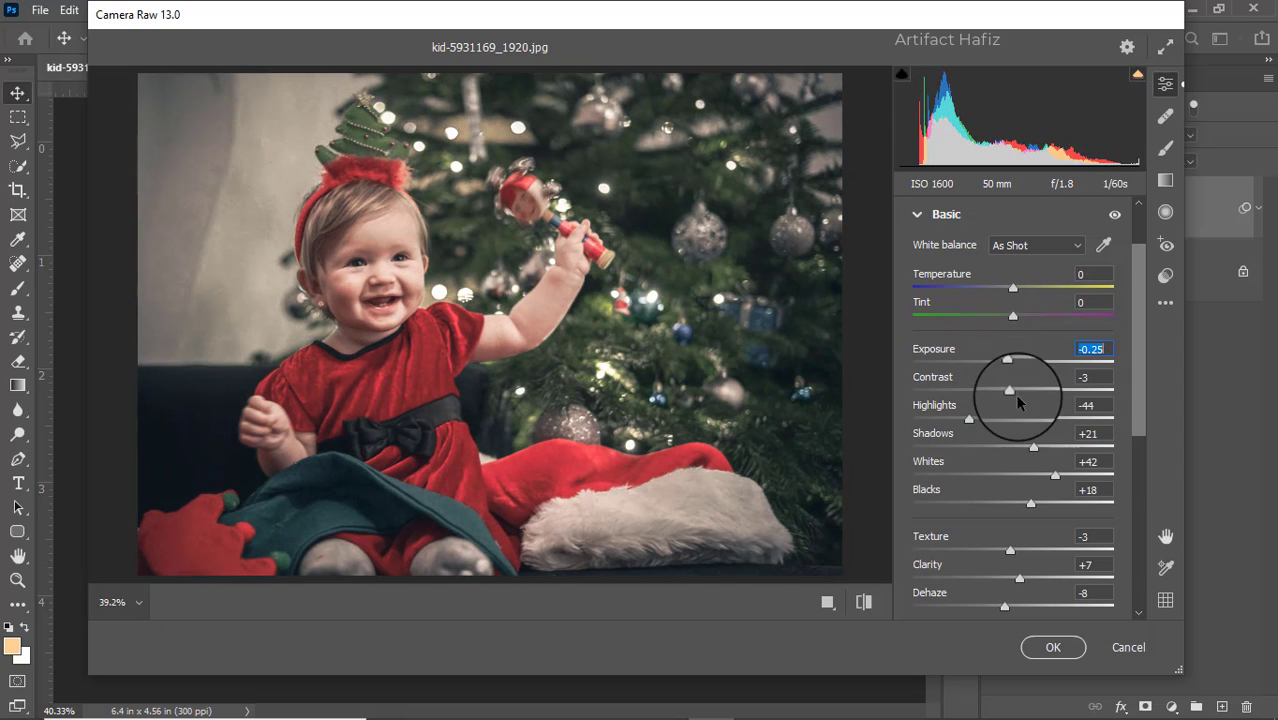
# Set the color mixer's hue to +43 for yellows, -26 for greens and -53 for aquas, and apply the Camera Raw filter
pyautogui.scroll(-3, 1010, 430)
pyautogui.scroll(-3, 1008, 428)
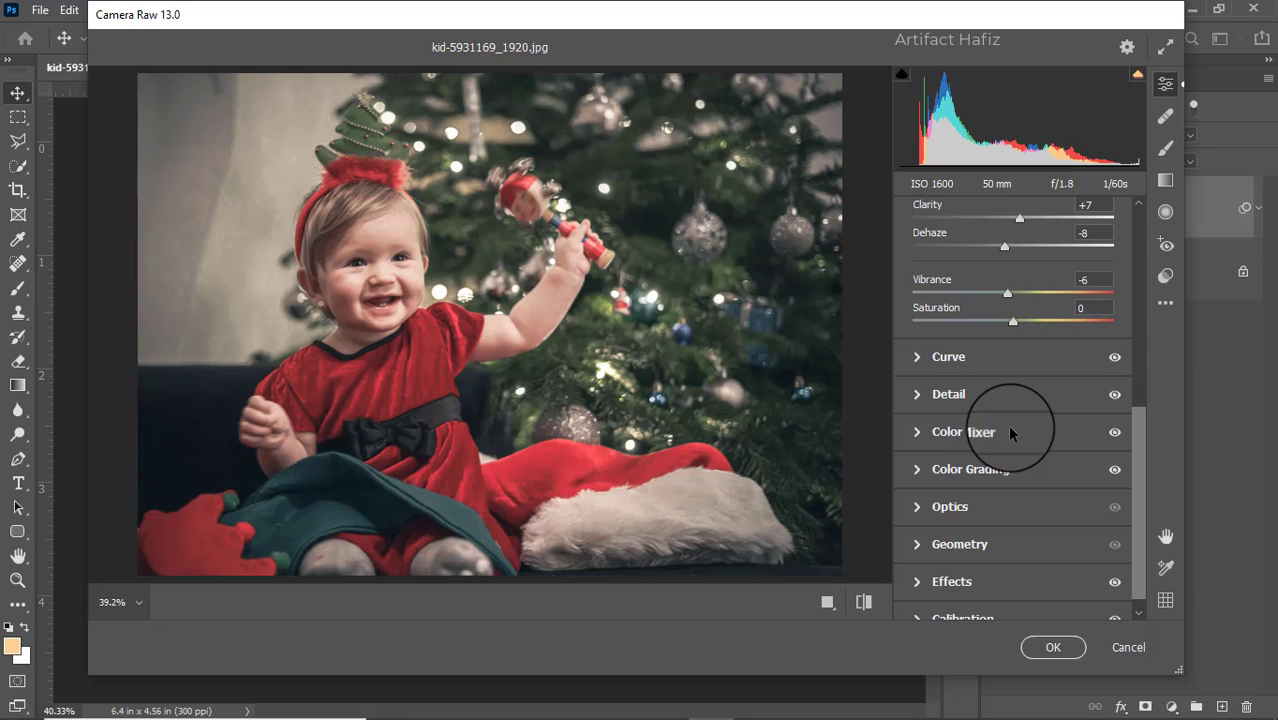
pyautogui.click(922, 432)
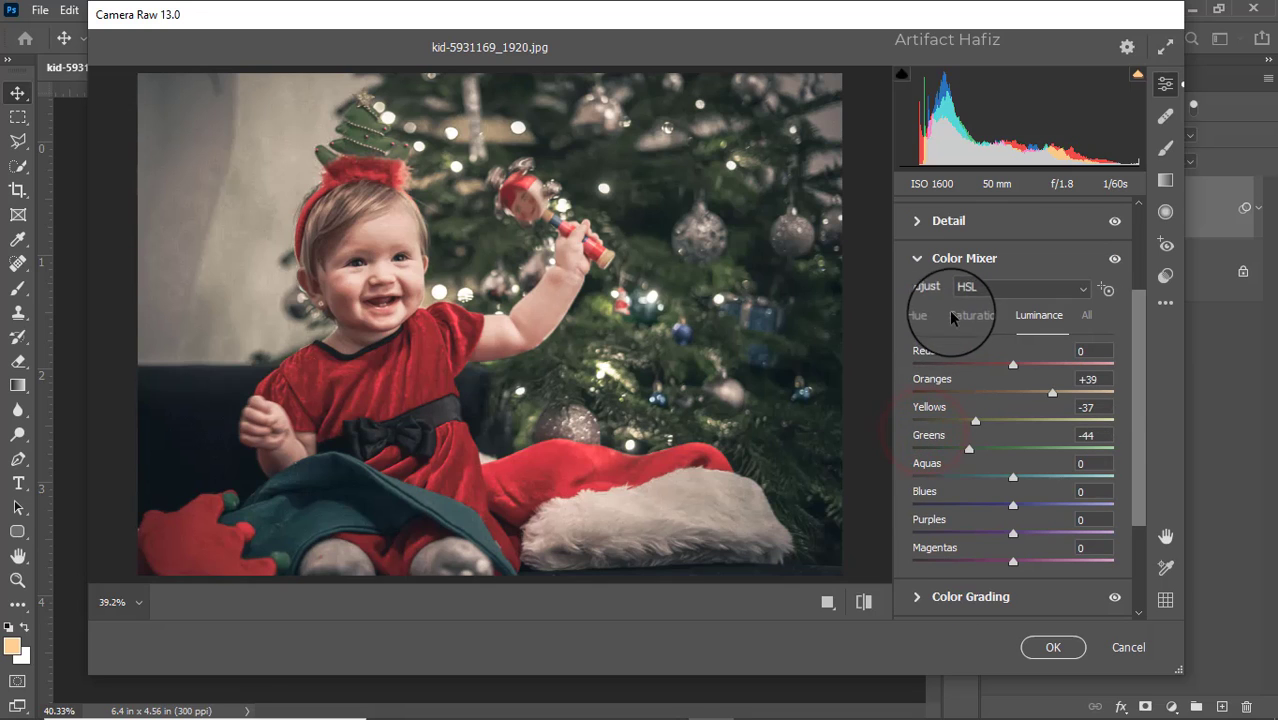
pyautogui.click(922, 316)
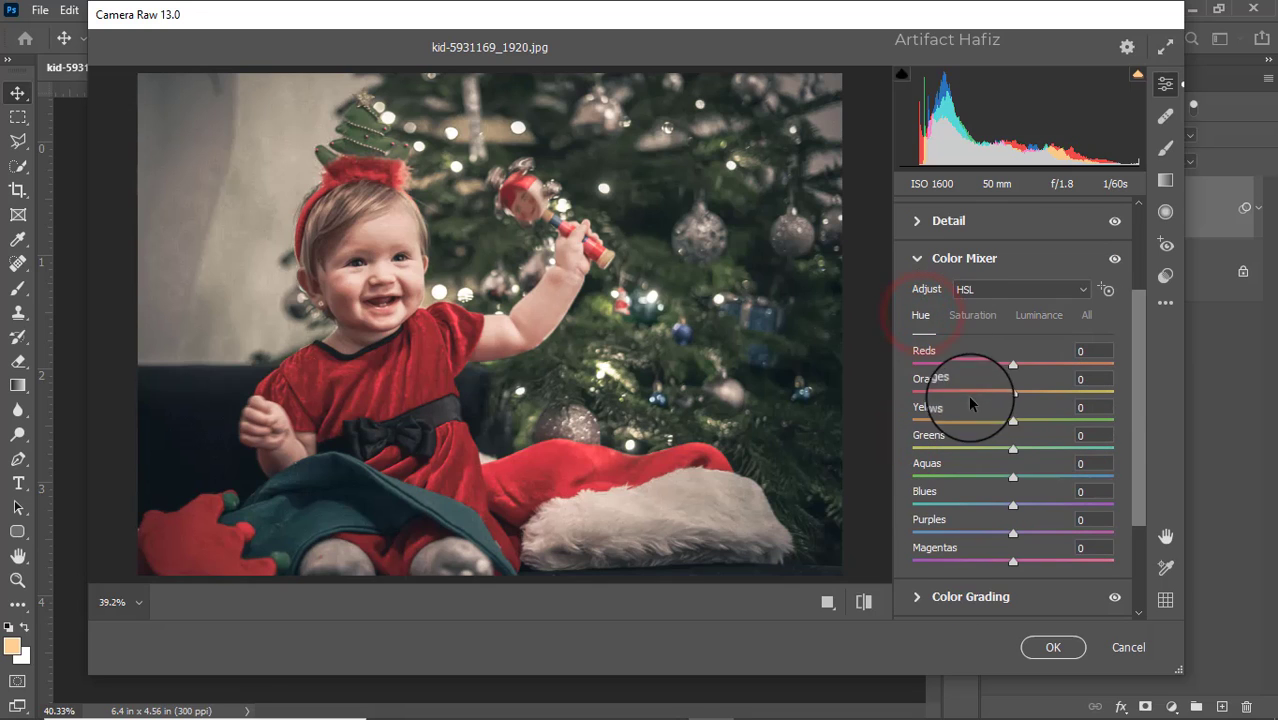
pyautogui.click(1015, 422)
pyautogui.moveTo(1015, 423); pyautogui.dragTo(979, 457)
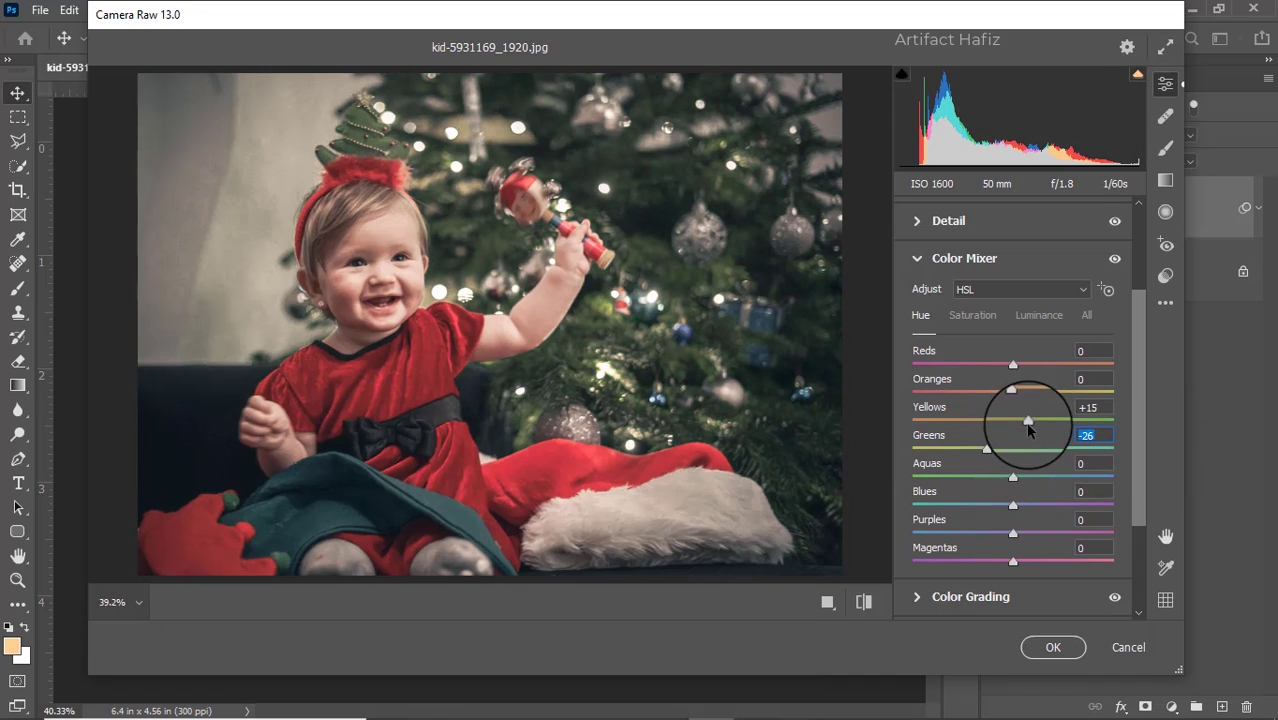
pyautogui.moveTo(1028, 420); pyautogui.dragTo(945, 428)
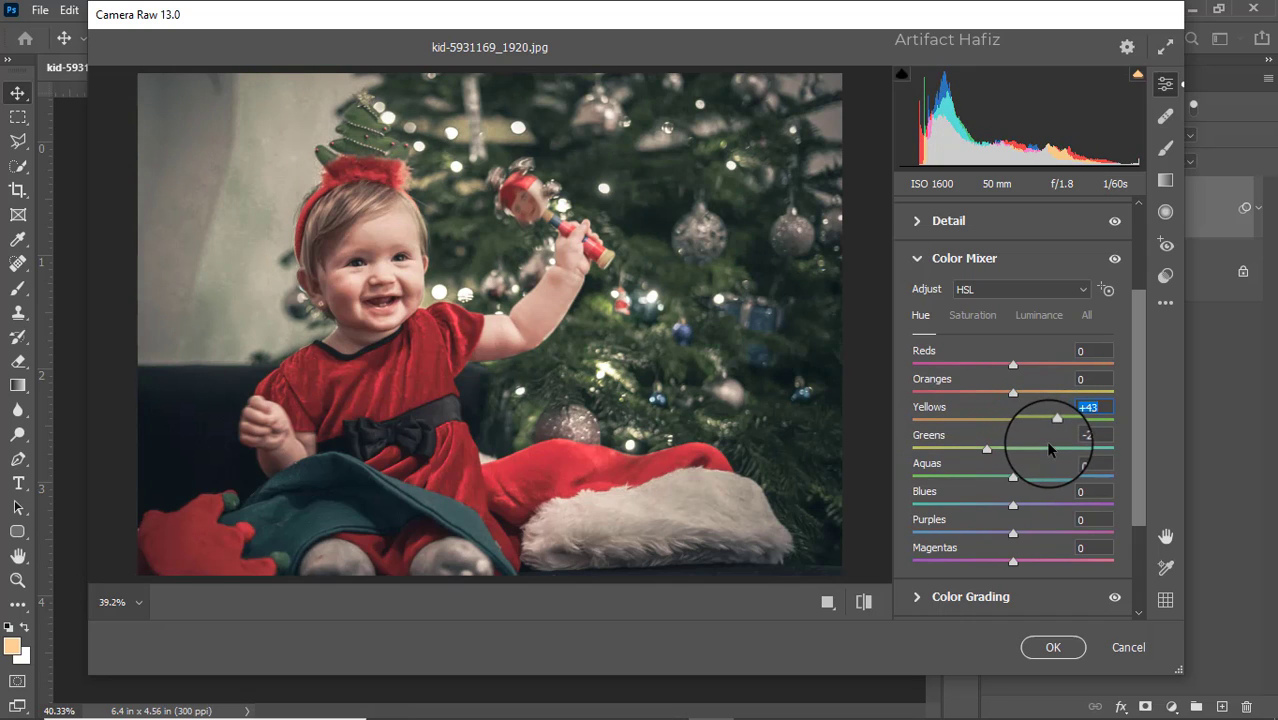
pyautogui.moveTo(1008, 484); pyautogui.dragTo(962, 485)
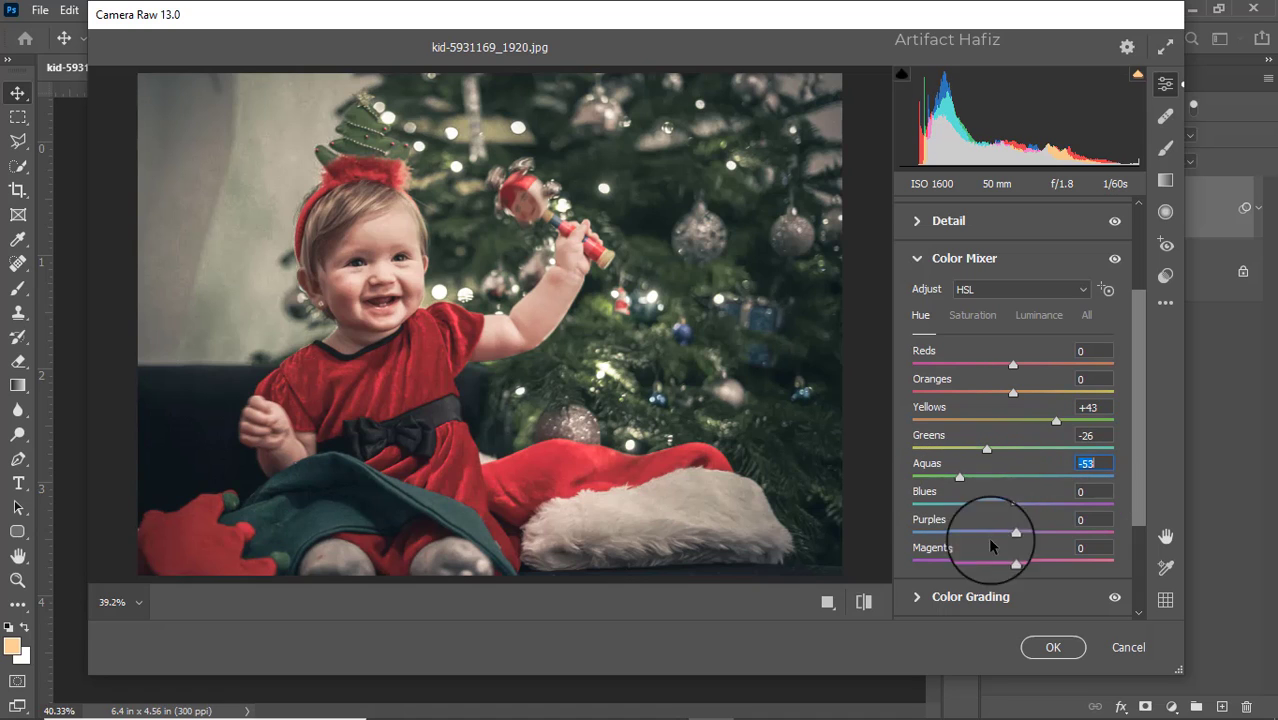
pyautogui.click(1050, 647)
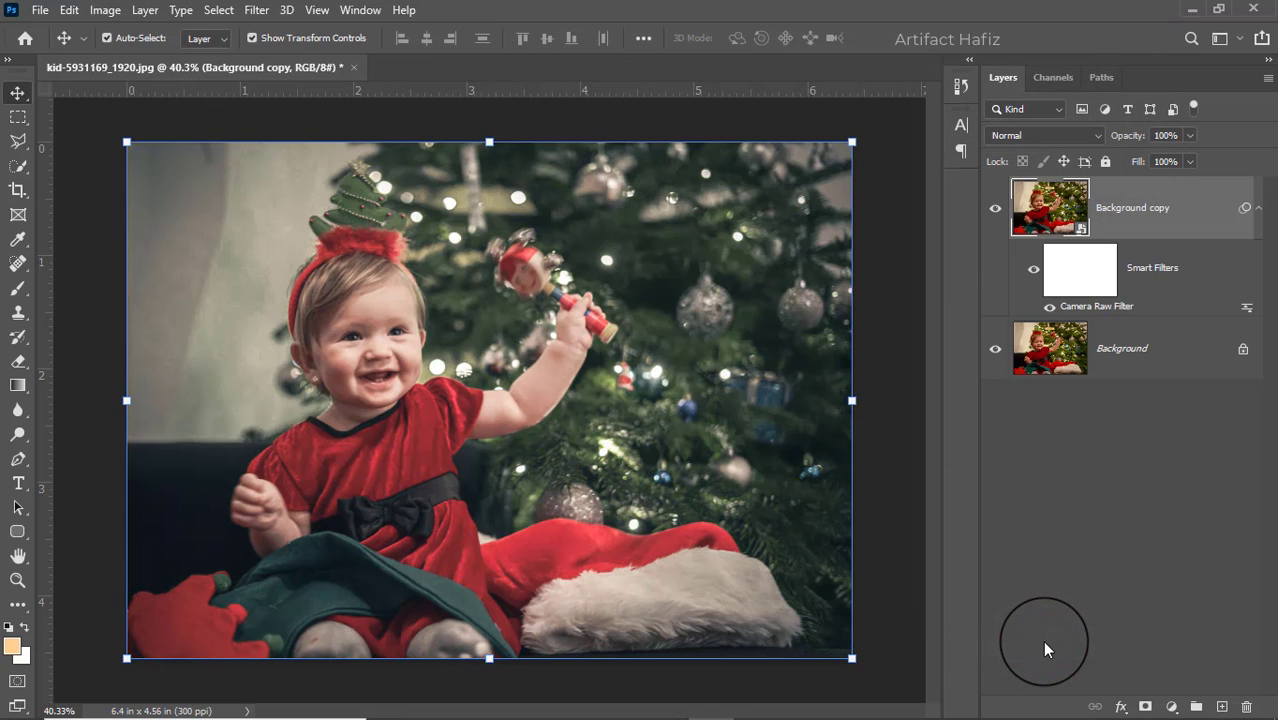
# Toggle the visibility of the Background copy layer to compare the photo before and after grading
pyautogui.click(994, 211)
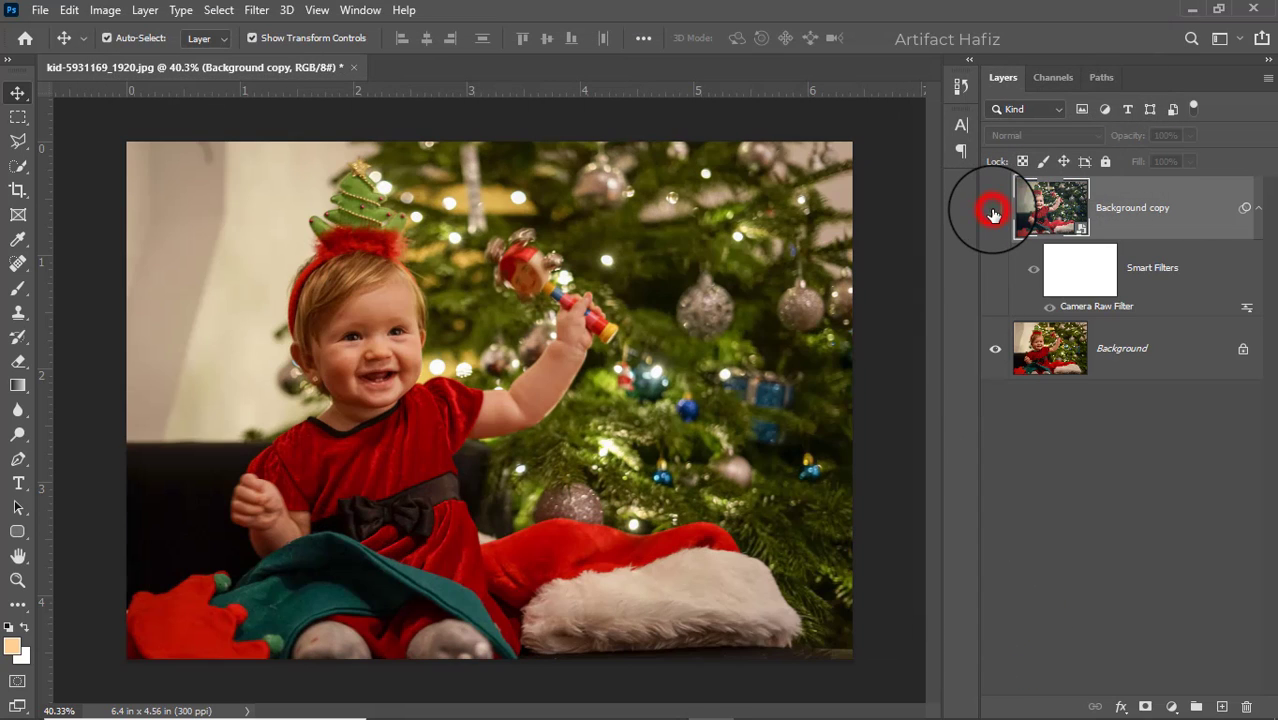
pyautogui.click(994, 211)
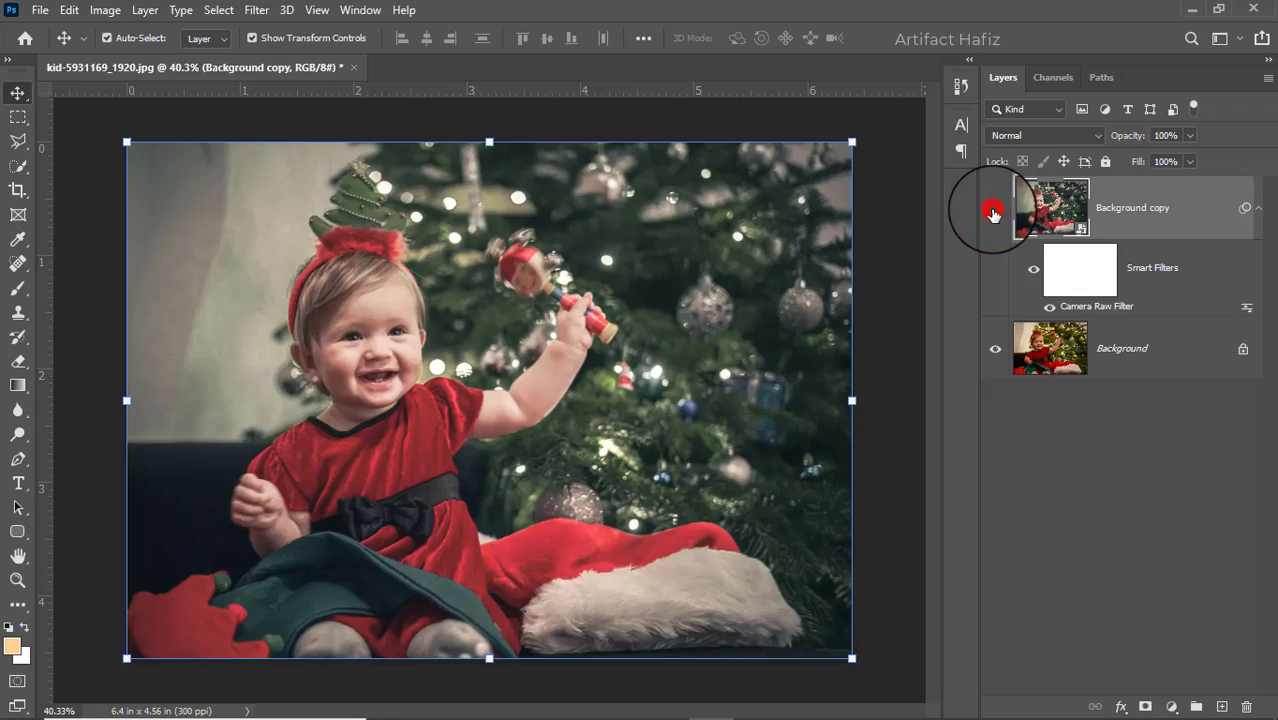
pyautogui.click(994, 211)
pyautogui.click(994, 211)
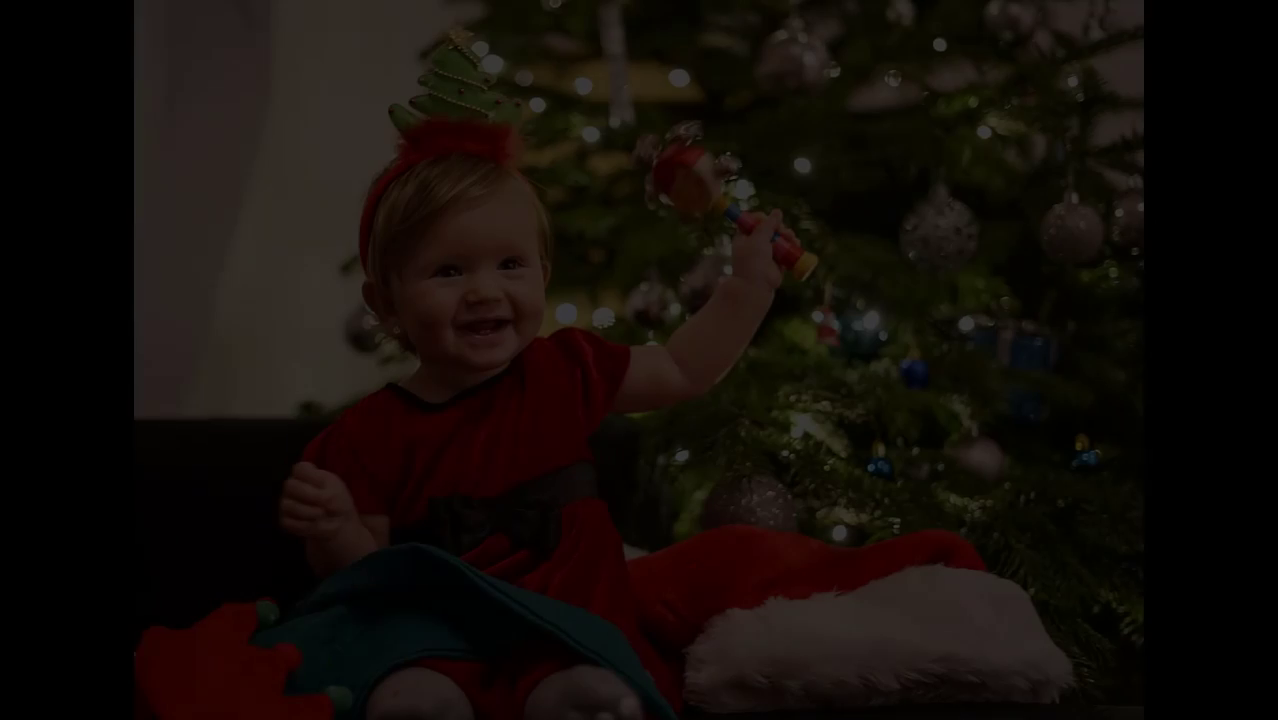